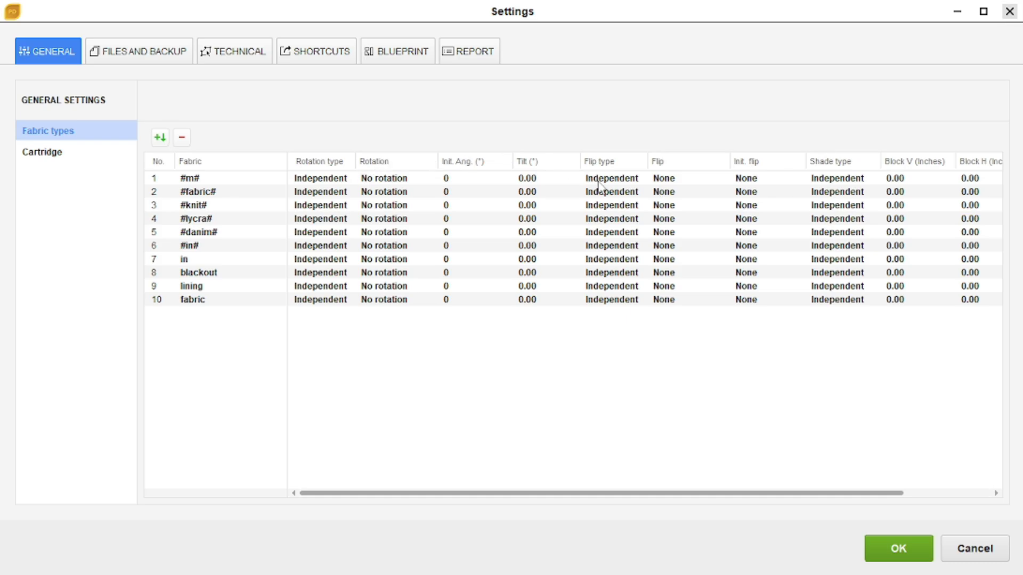
# - Close the settings and draw a diagonal rectangle about 45 by 13.6 inches on the empty workspace
pyautogui.press('Escape')
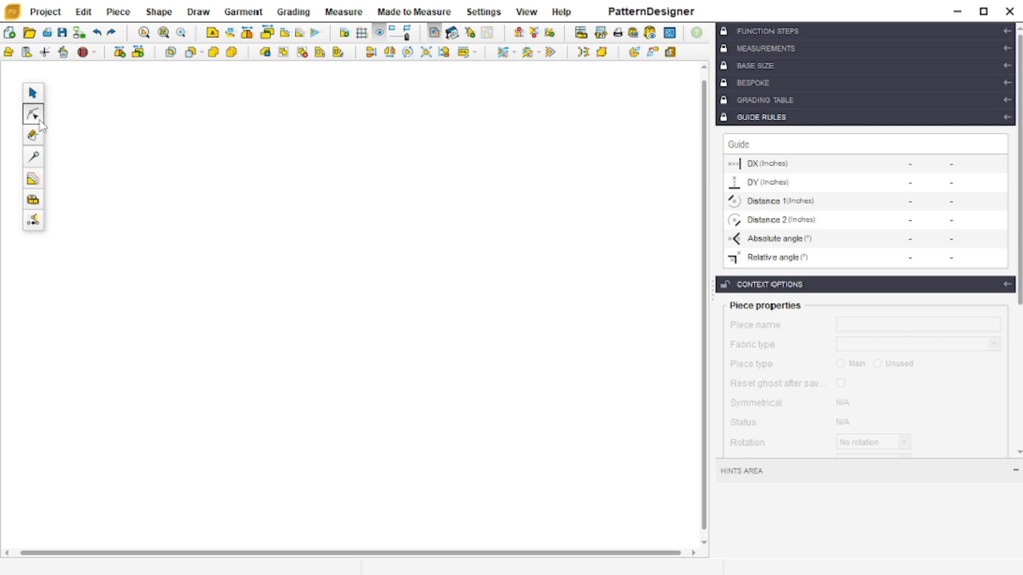
pyautogui.click(39, 122)
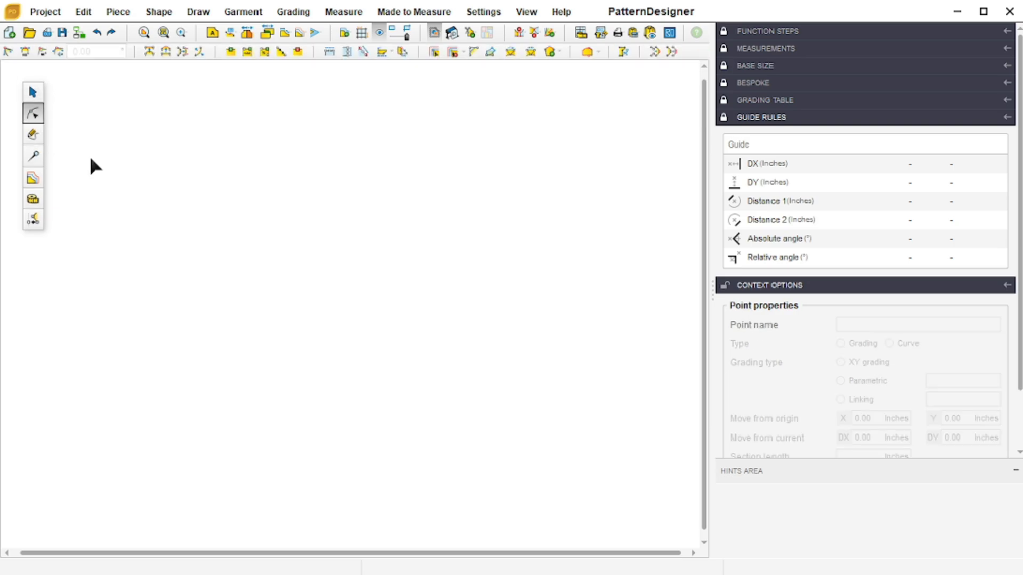
pyautogui.click(33, 134)
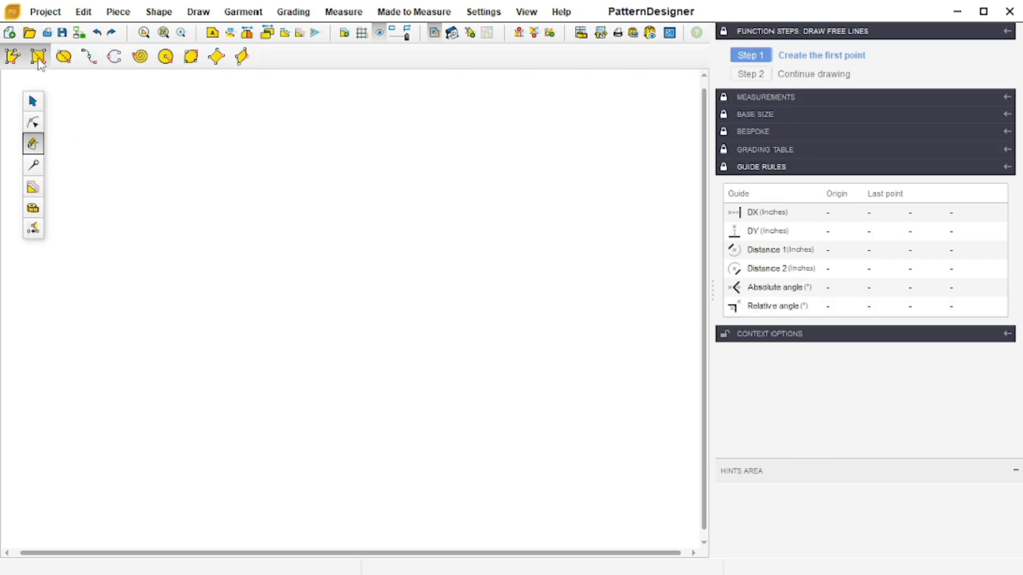
pyautogui.click(39, 56)
pyautogui.click(131, 171)
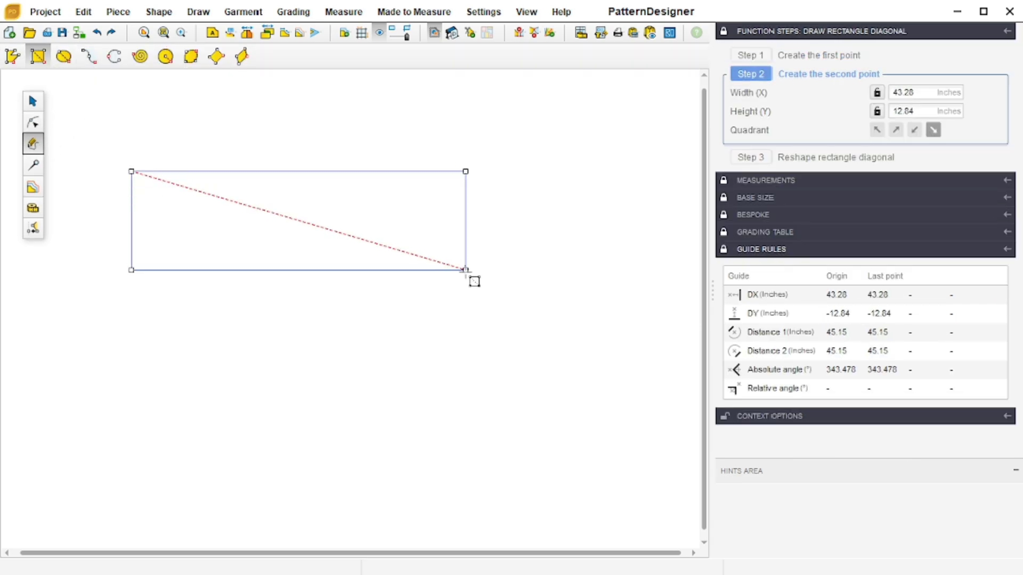
pyautogui.click(479, 276)
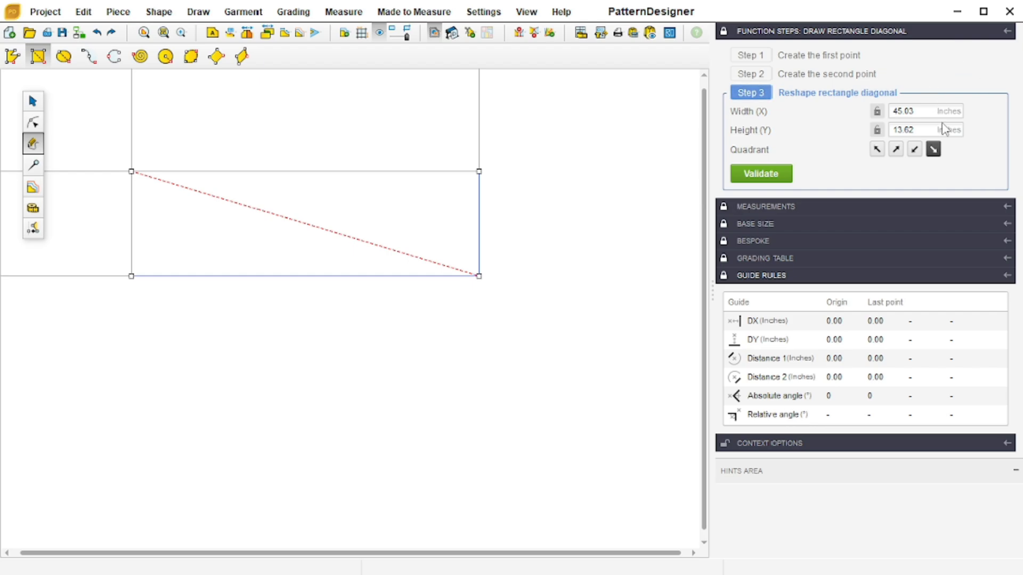
# - Set the rectangle's width to 28 inches and its height to 11 inches, and validate it as a piece
pyautogui.doubleClick(903, 111)
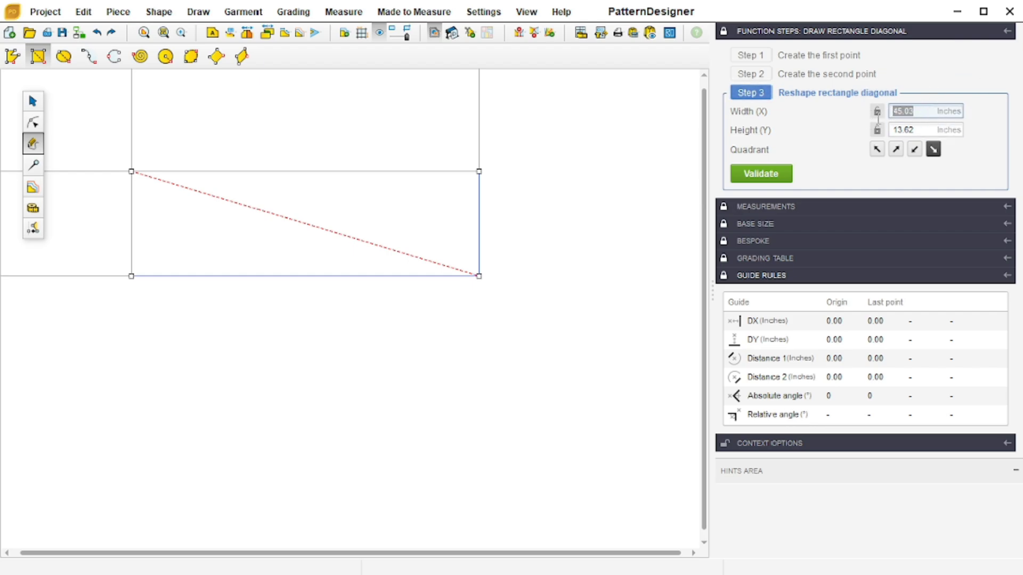
pyautogui.write('28')
pyautogui.press('Return')
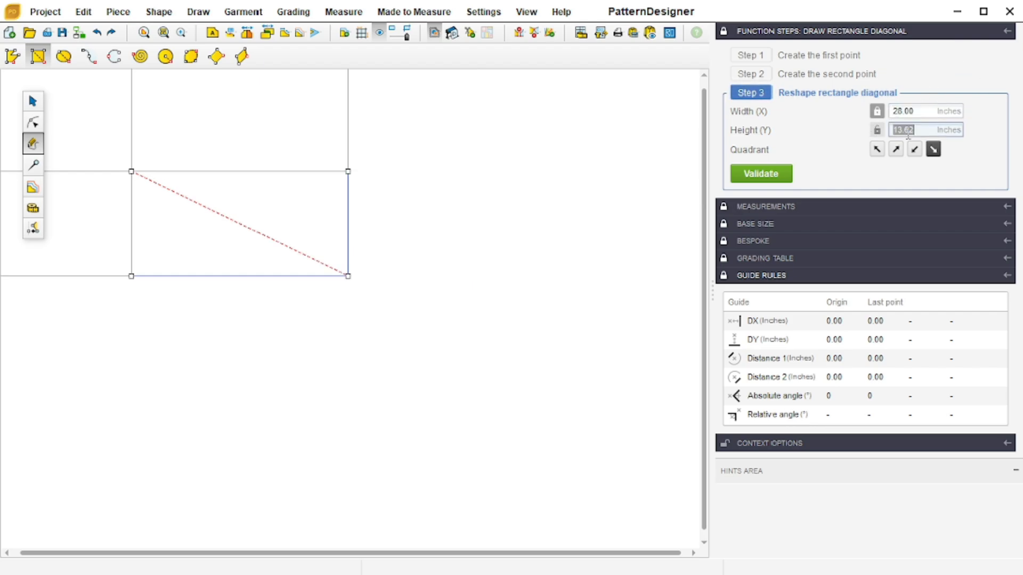
pyautogui.doubleClick(908, 130)
pyautogui.write('11')
pyautogui.press('Return')
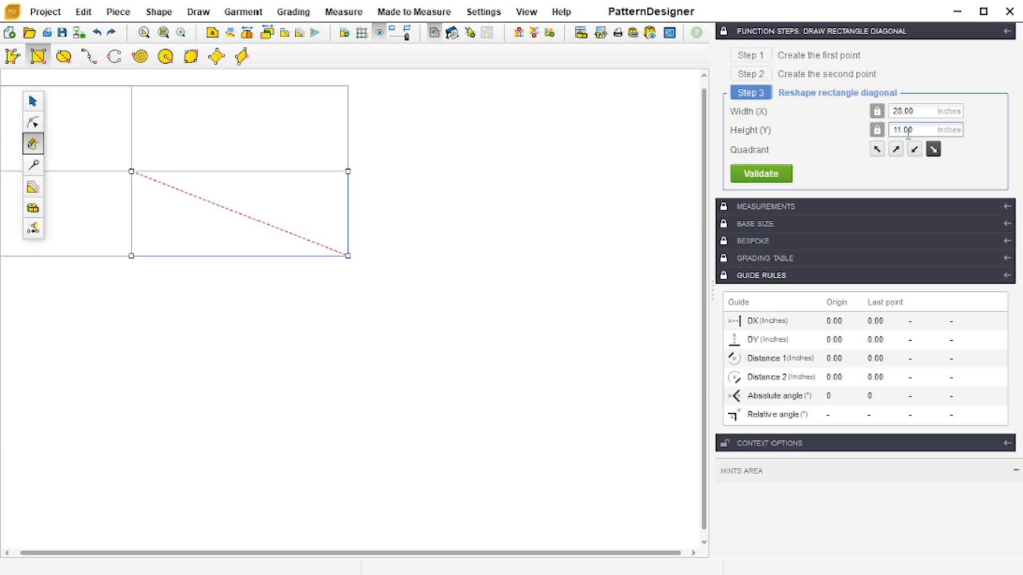
pyautogui.click(739, 176)
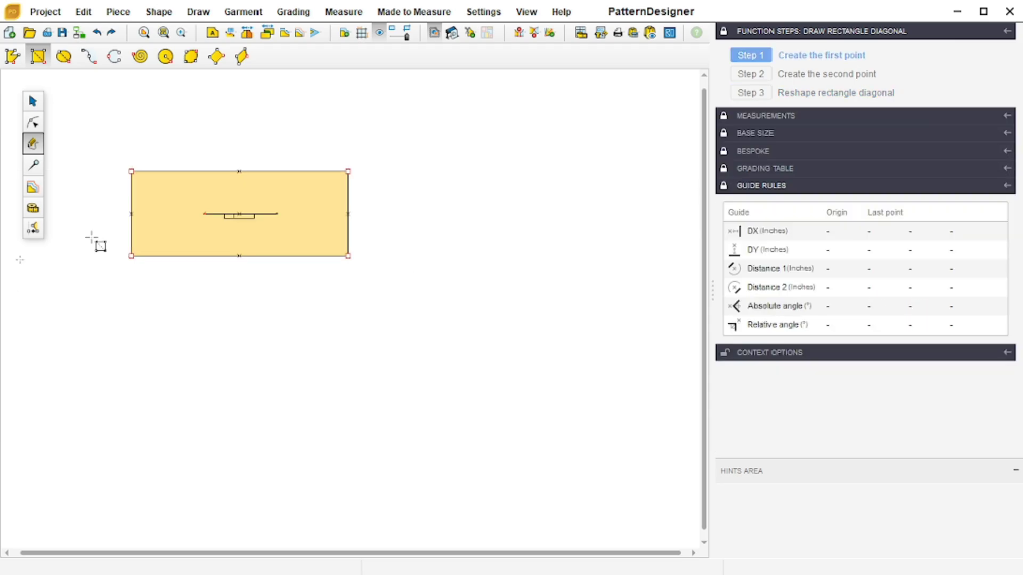
# - Add a point on the piece's upper edge, about 3.27 inches from its upper-left corner
pyautogui.click(33, 122)
pyautogui.click(177, 191)
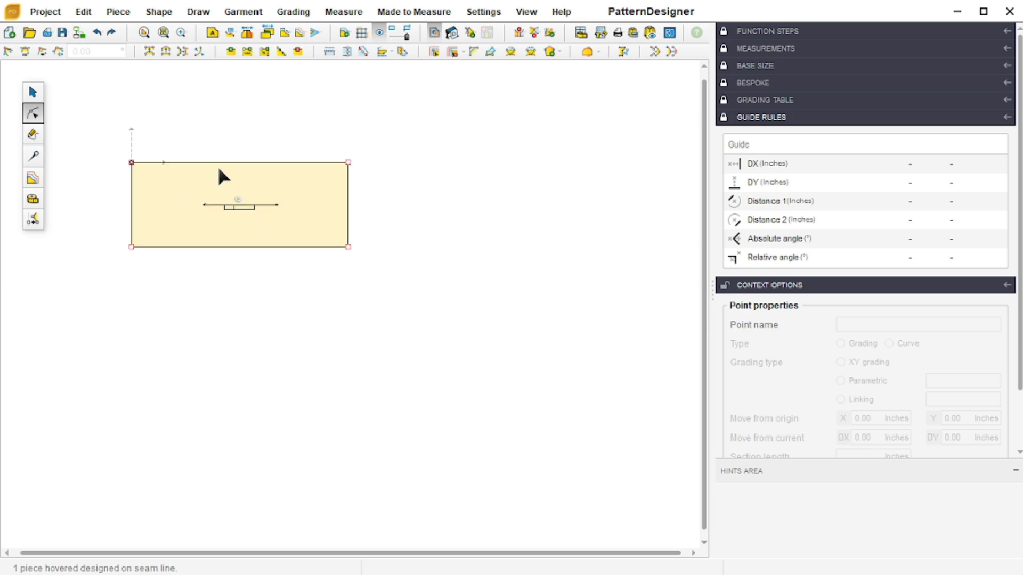
pyautogui.click(144, 33)
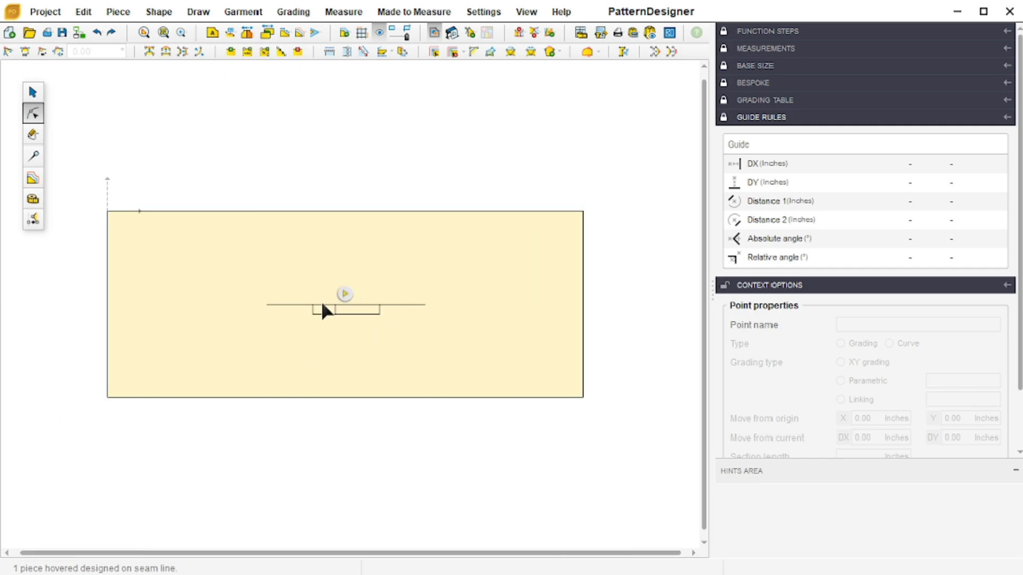
pyautogui.scroll(2, 323, 307)
pyautogui.scroll(-2, 323, 305)
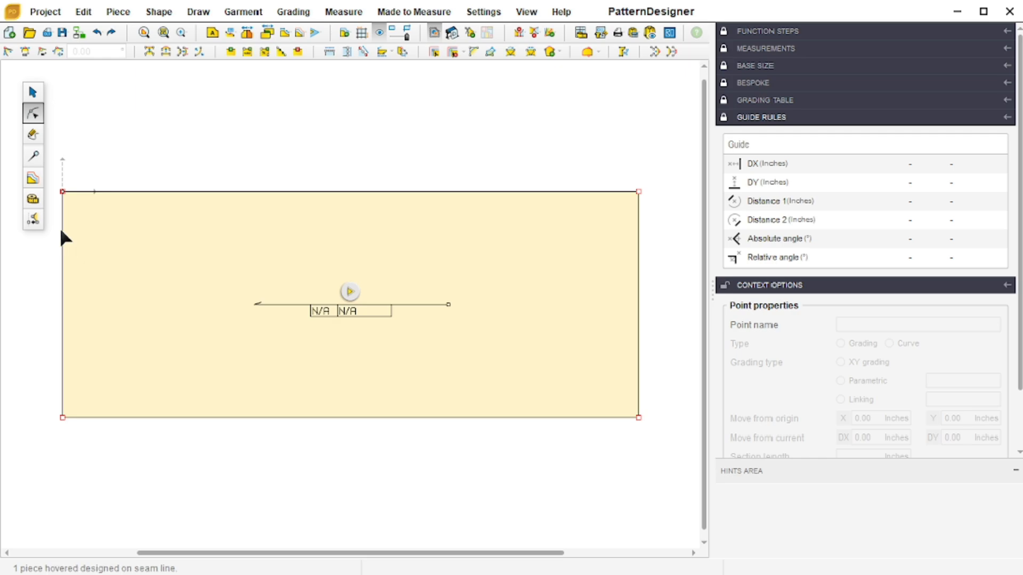
pyautogui.click(62, 229)
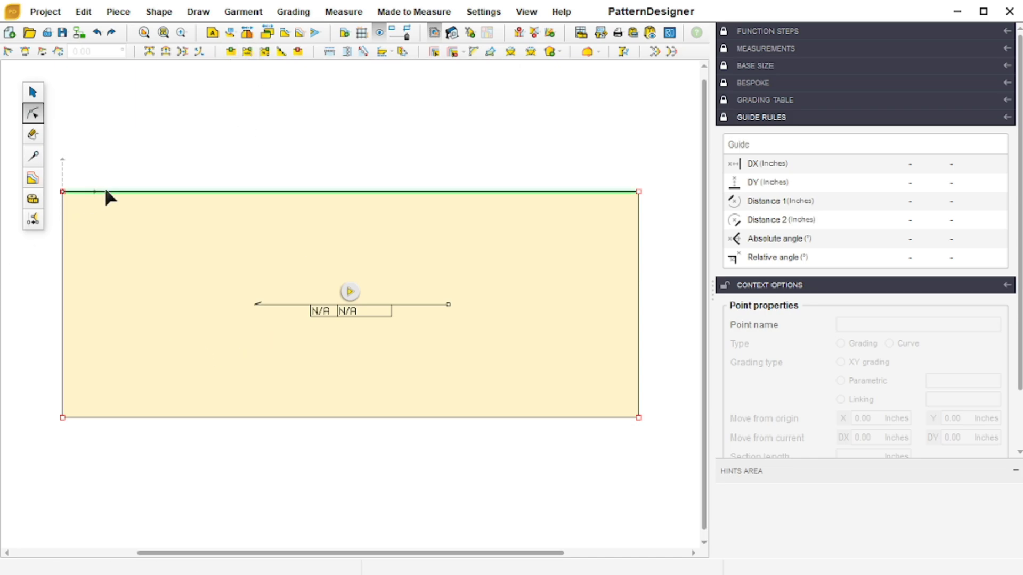
pyautogui.click(232, 53)
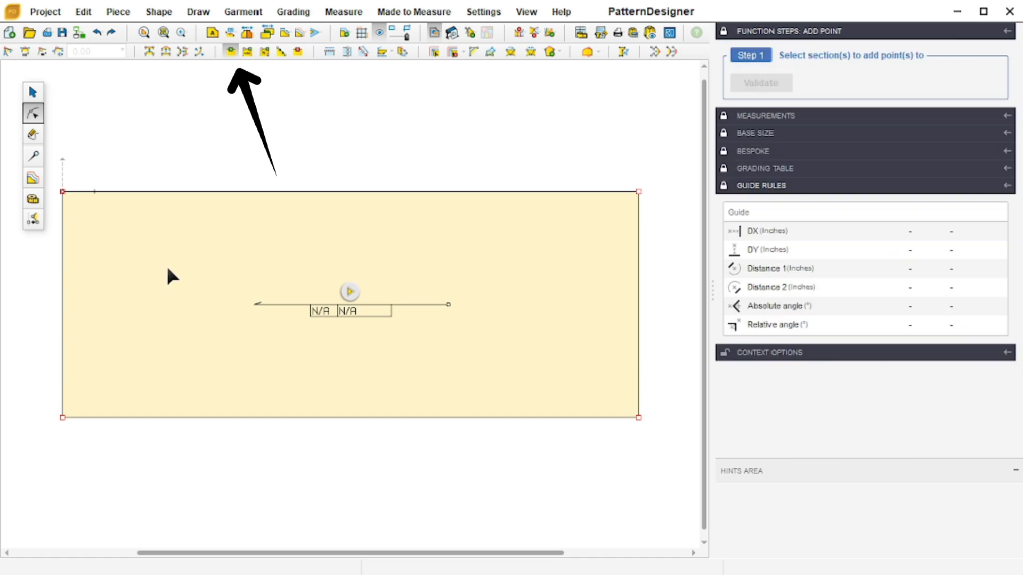
pyautogui.click(130, 193)
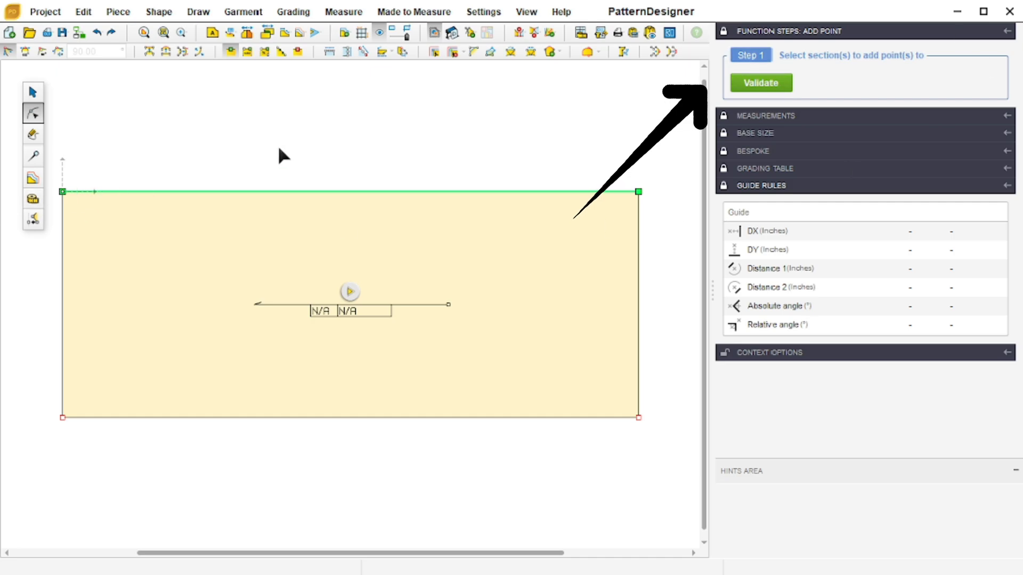
pyautogui.click(760, 83)
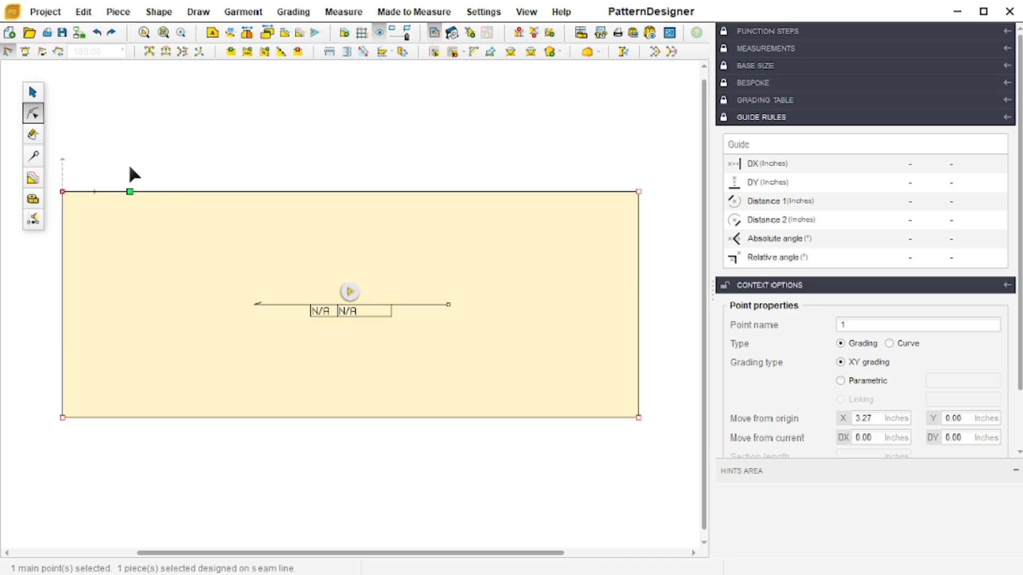
pyautogui.click(506, 192)
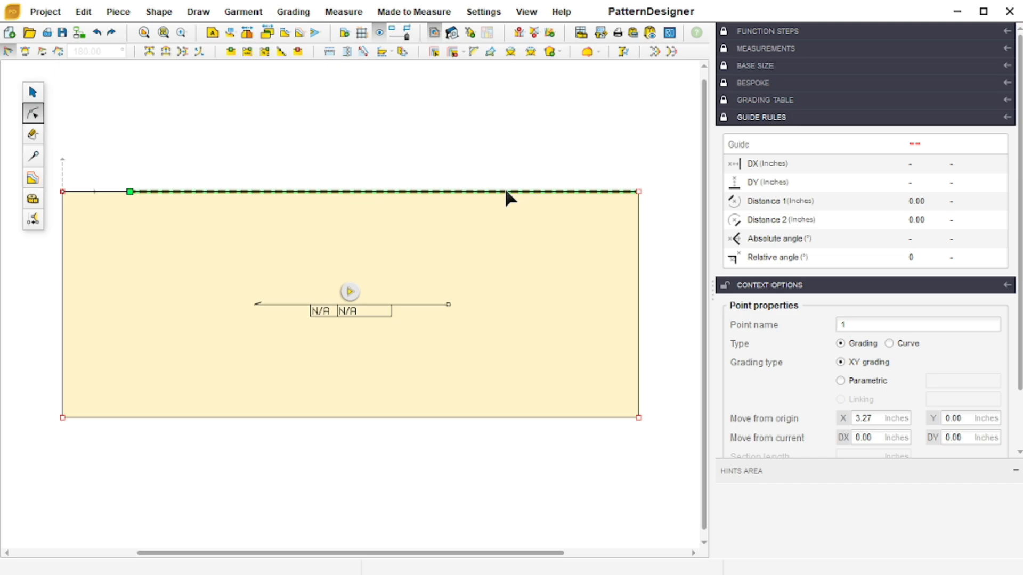
pyautogui.press('Escape')
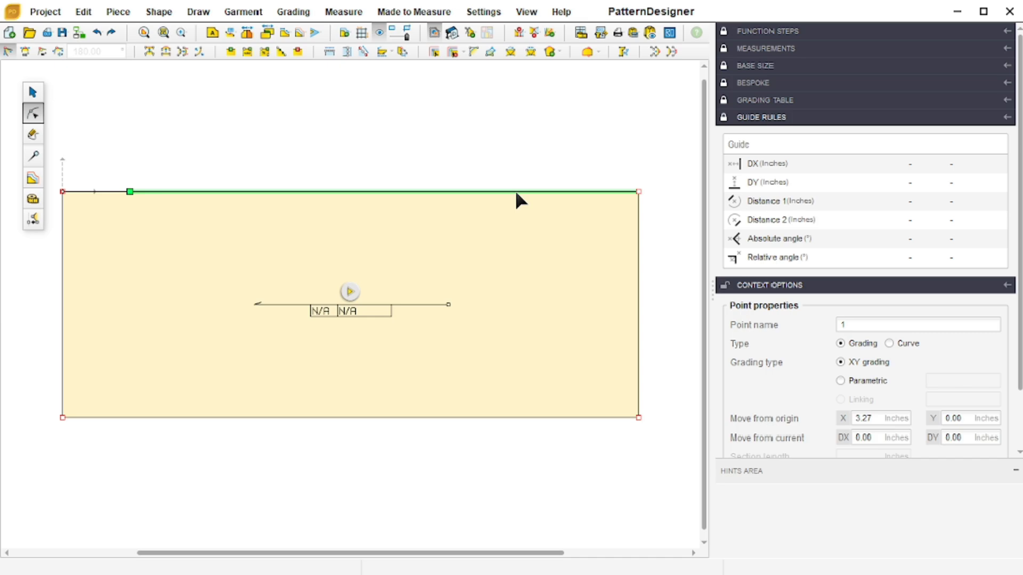
pyautogui.click(514, 193)
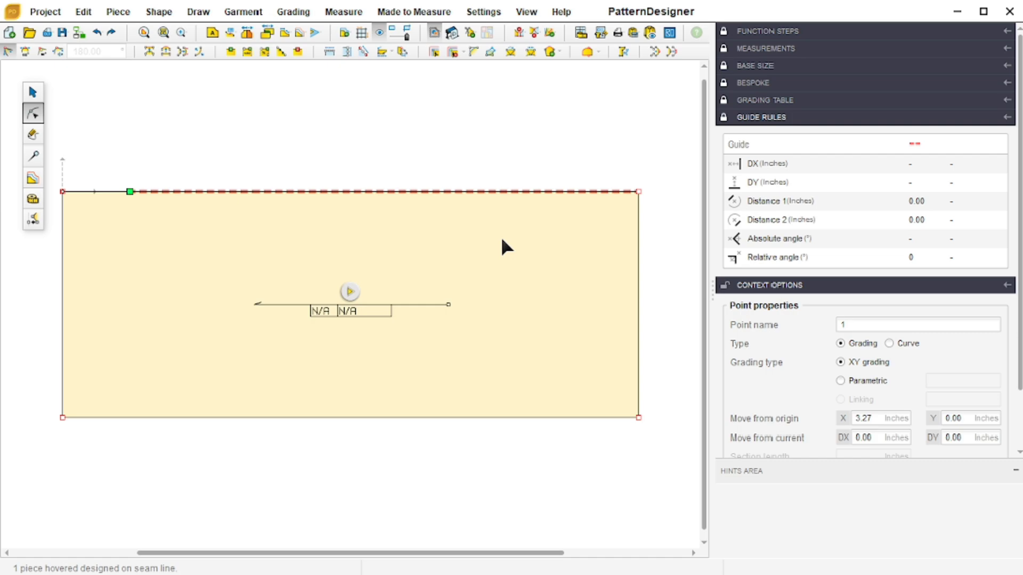
pyautogui.click(502, 192)
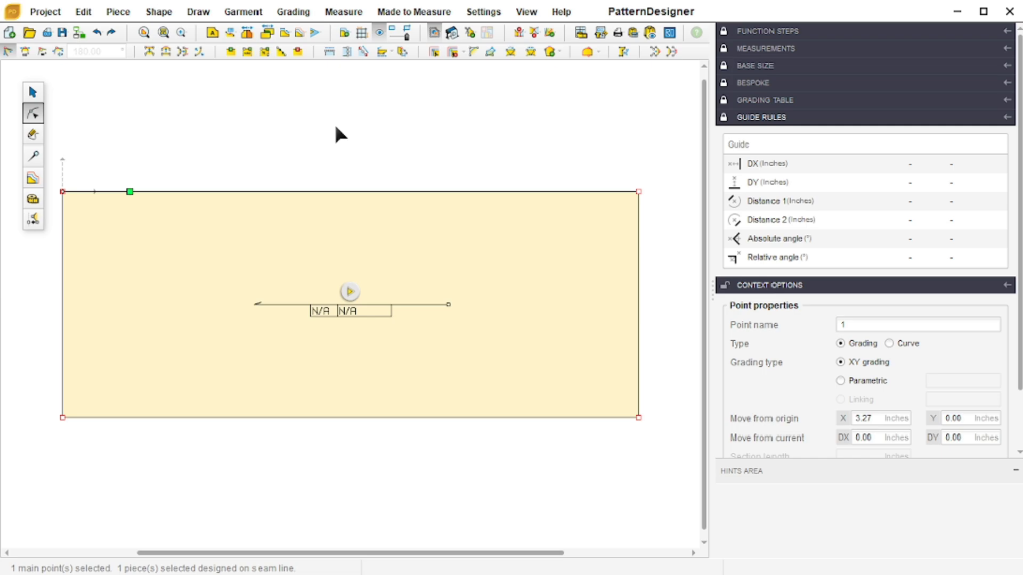
# - Add a second point on the piece's upper edge, about 20.71 inches from its upper-left corner
pyautogui.click(231, 52)
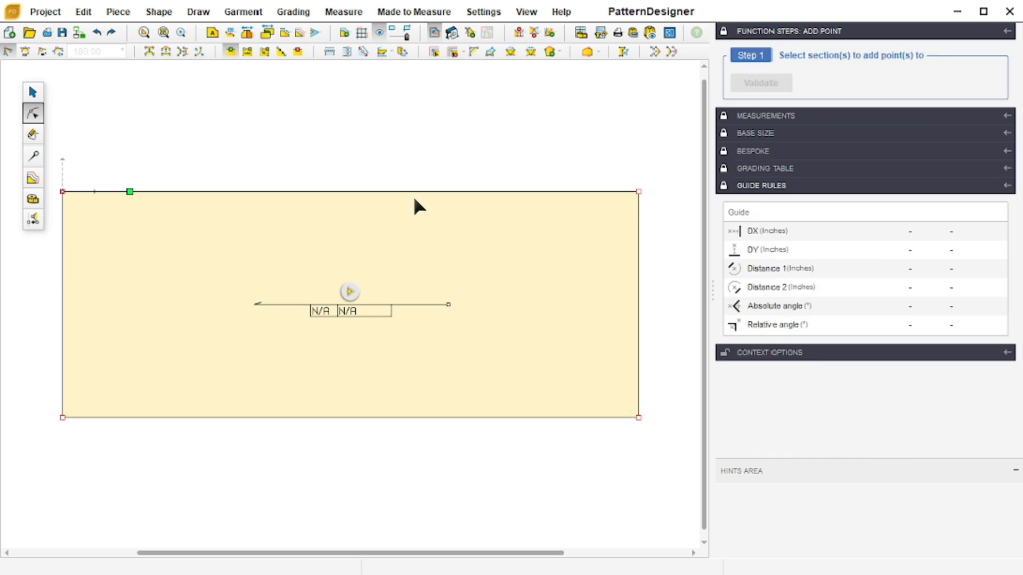
pyautogui.click(489, 193)
pyautogui.click(759, 86)
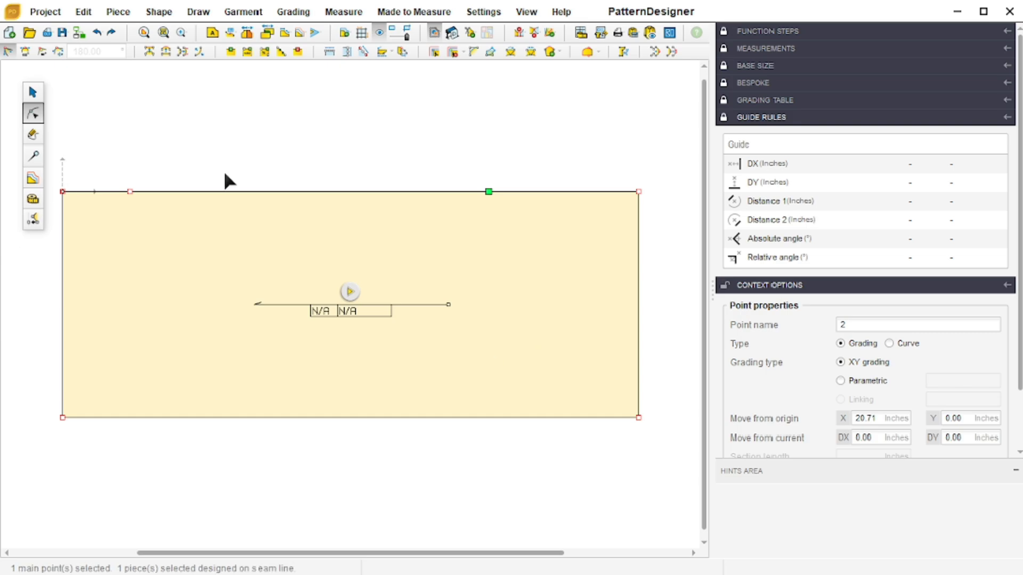
# - Add two more points directly on the upper edge, about 9.66 and 25.49 inches from the upper-left corner
pyautogui.click(256, 194)
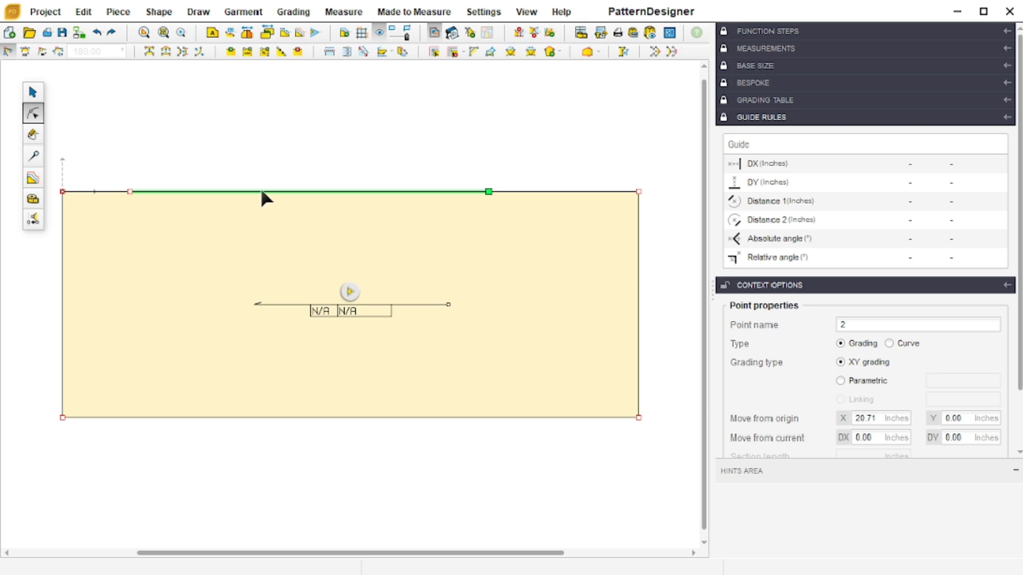
pyautogui.click(262, 192)
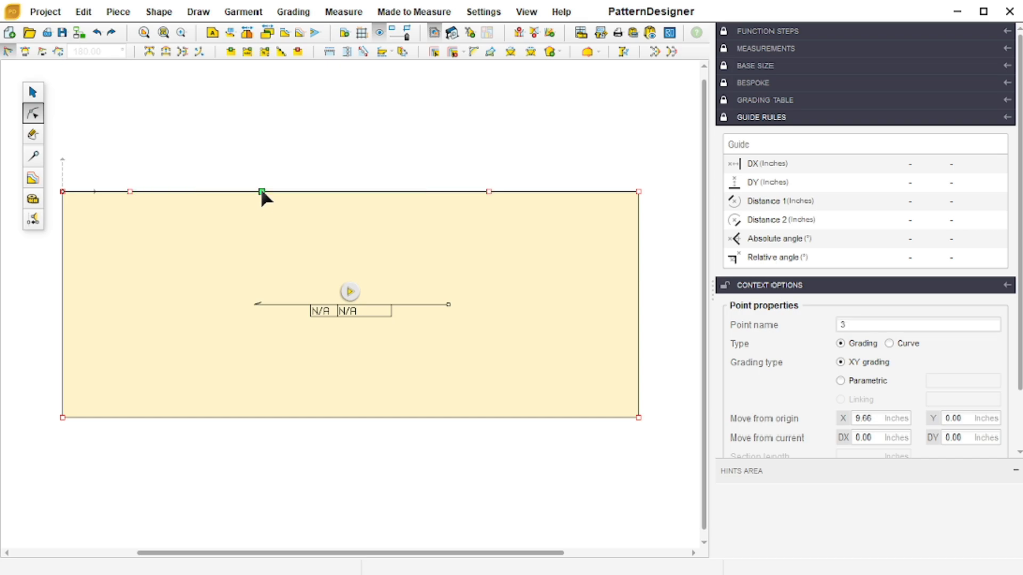
pyautogui.click(585, 191)
pyautogui.click(587, 191)
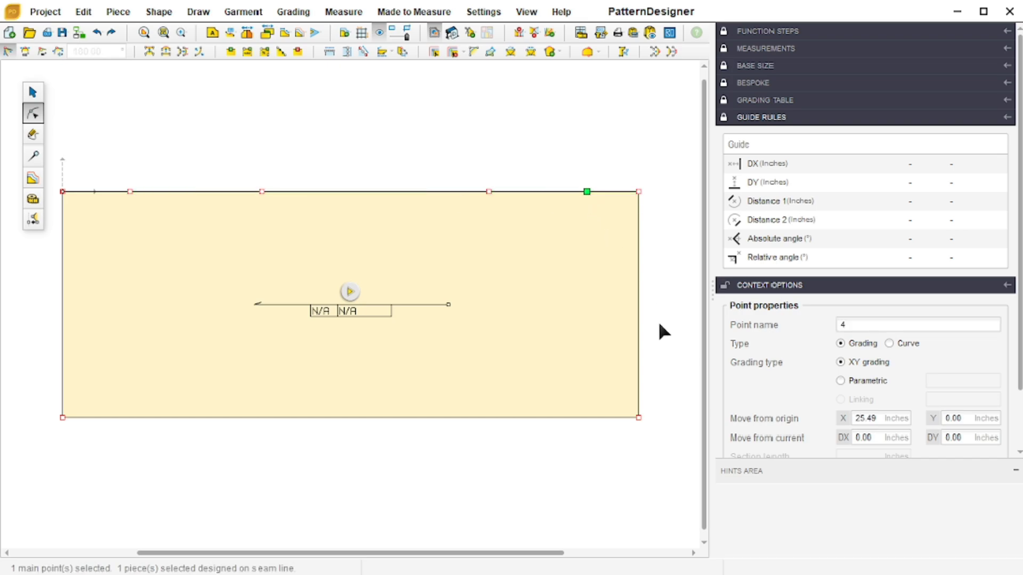
# - Add a point near the middle of the piece's right edge and another on its left edge, about 5.86 inches below the upper corner
pyautogui.click(637, 304)
pyautogui.click(638, 307)
pyautogui.click(62, 313)
pyautogui.click(62, 312)
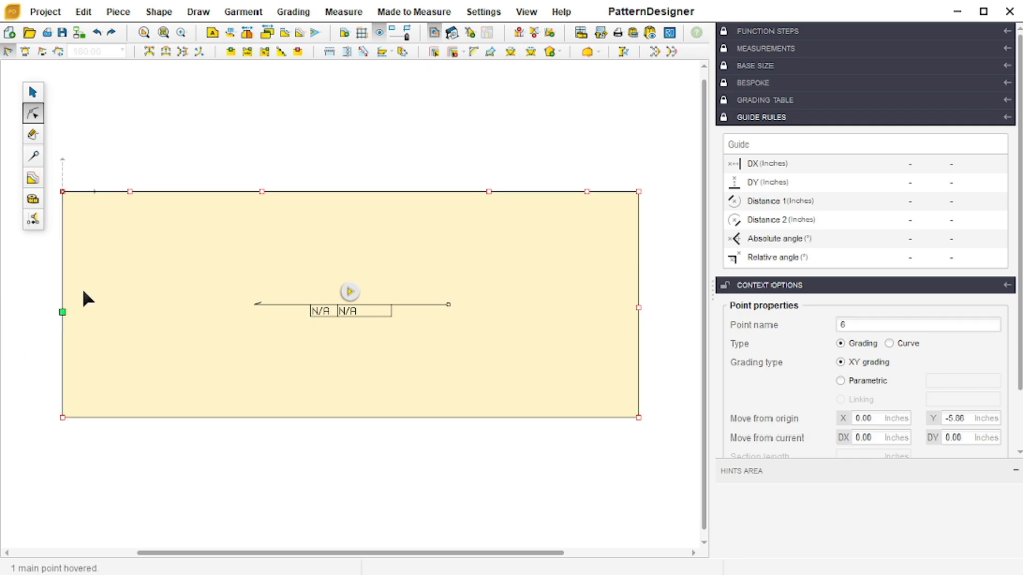
# - Delete the four points added along the piece's upper edge
pyautogui.click(129, 191)
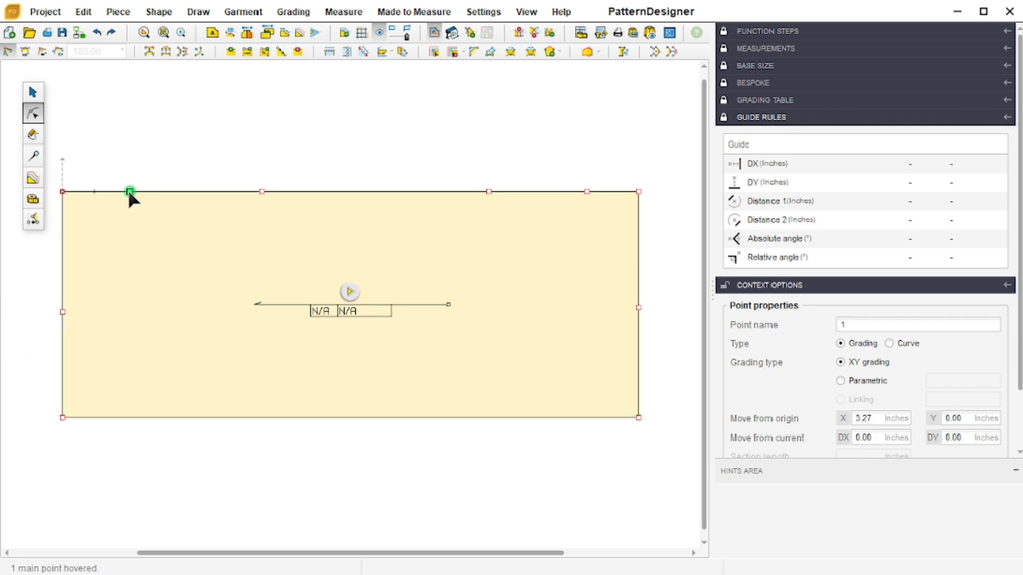
pyautogui.click(296, 52)
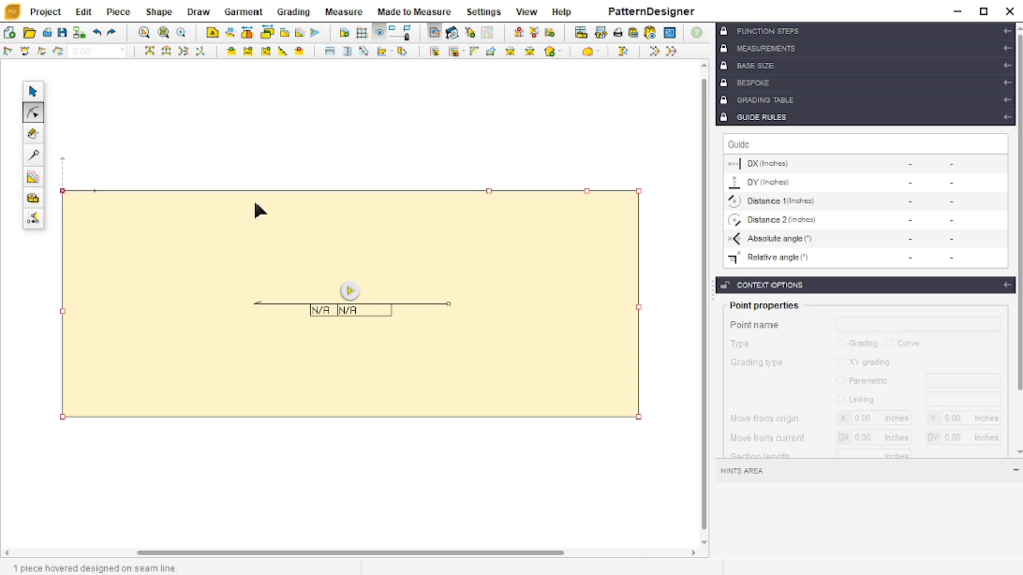
pyautogui.click(489, 191)
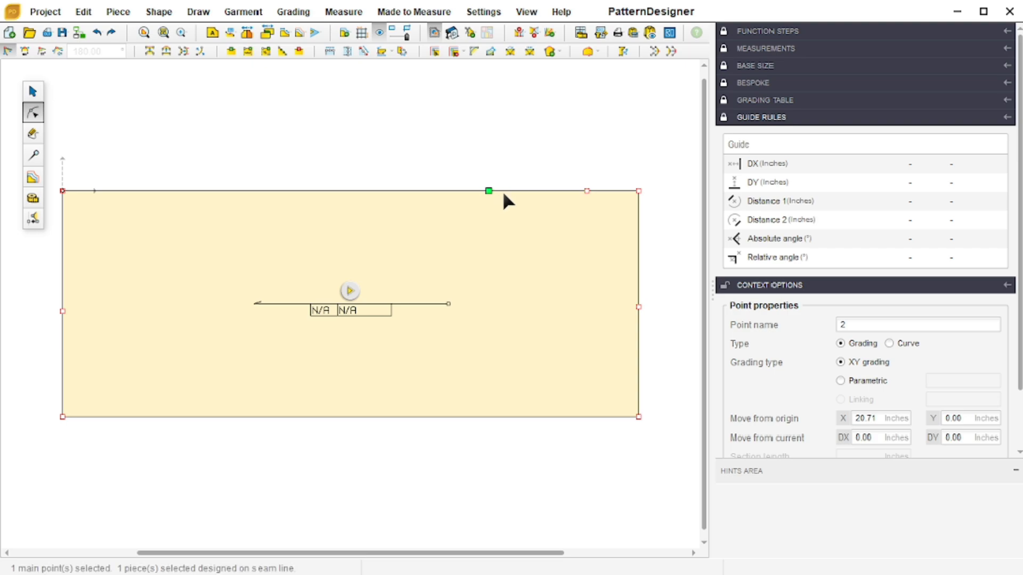
pyautogui.press('Delete')
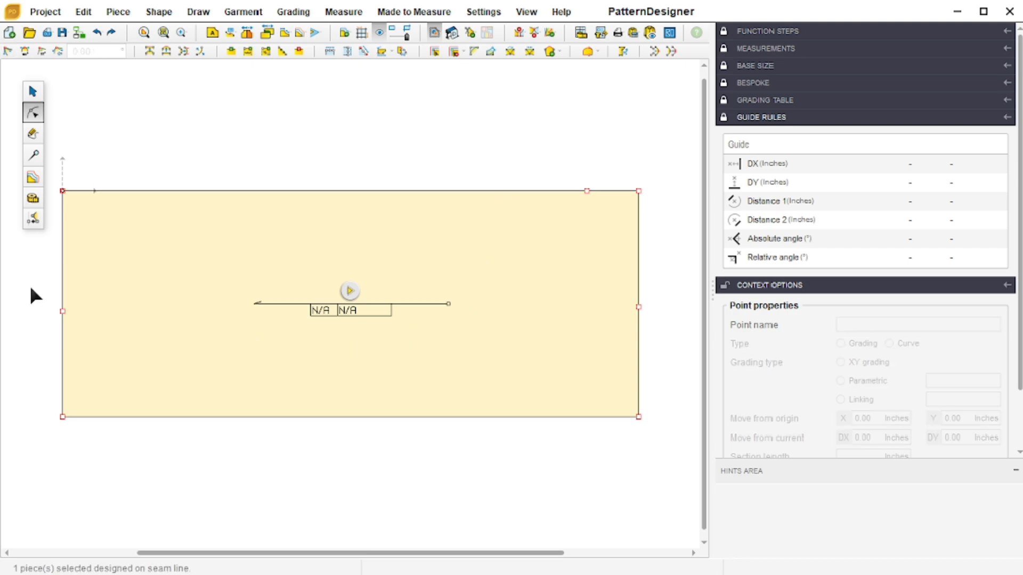
pyautogui.click(585, 190)
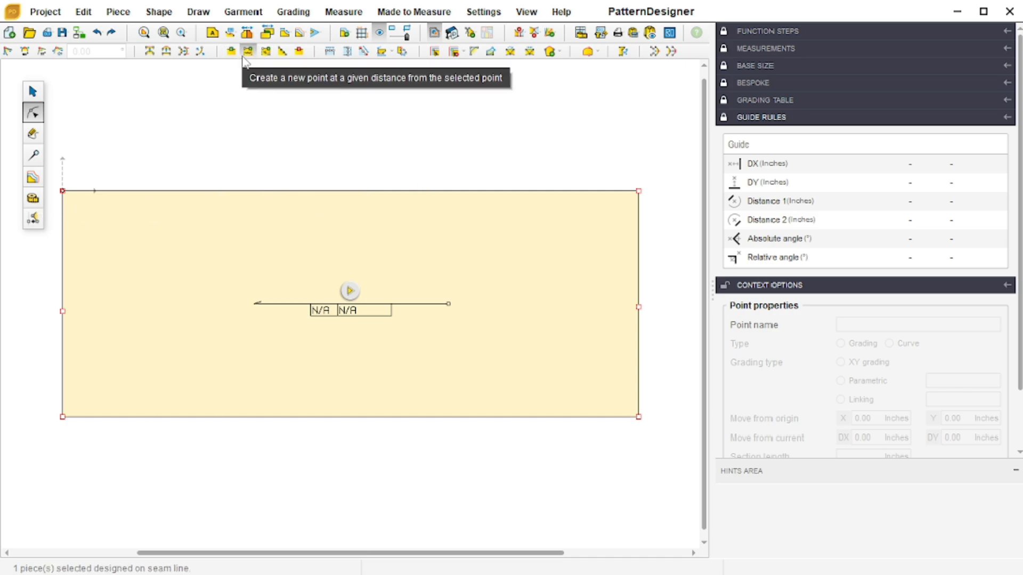
pyautogui.click(62, 190)
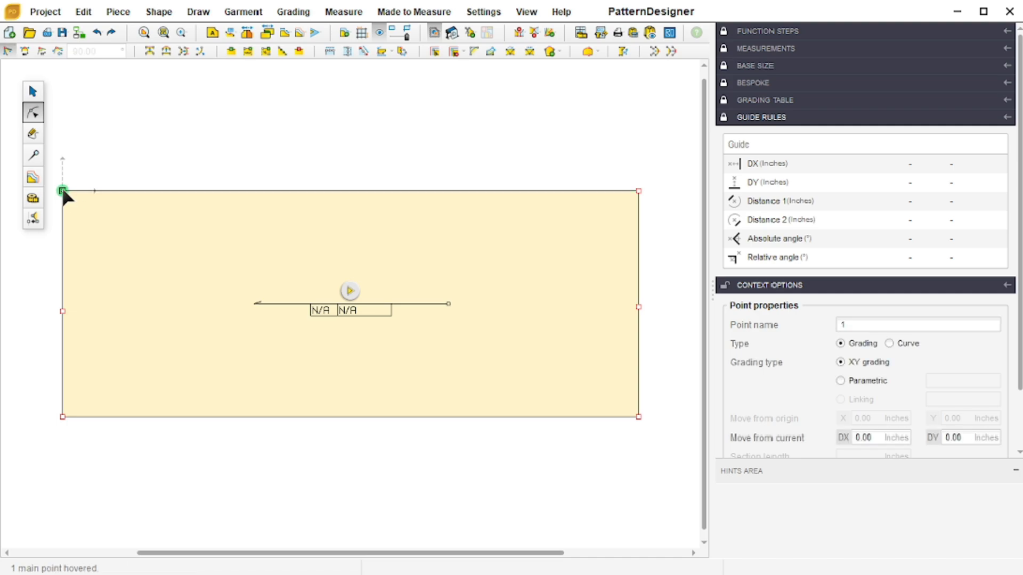
pyautogui.click(248, 52)
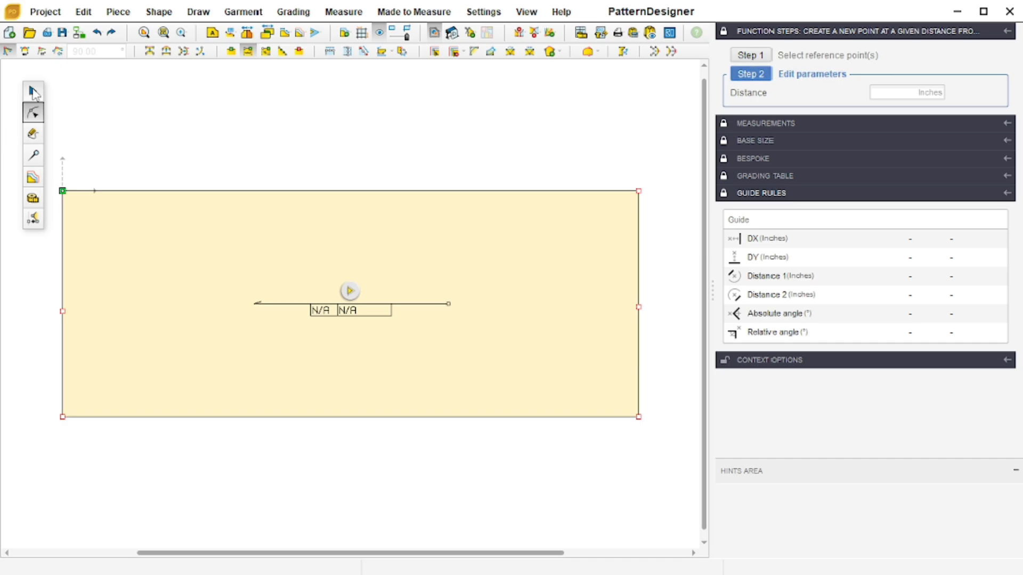
pyautogui.click(33, 92)
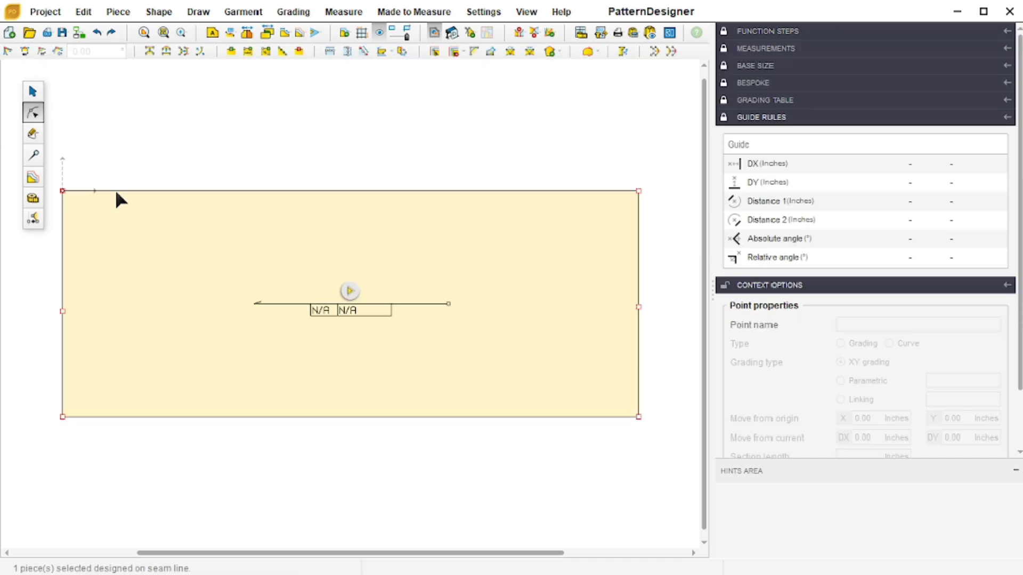
# - Create a point on the piece's left edge at a distance of -3 inches from its upper-left corner
pyautogui.click(248, 54)
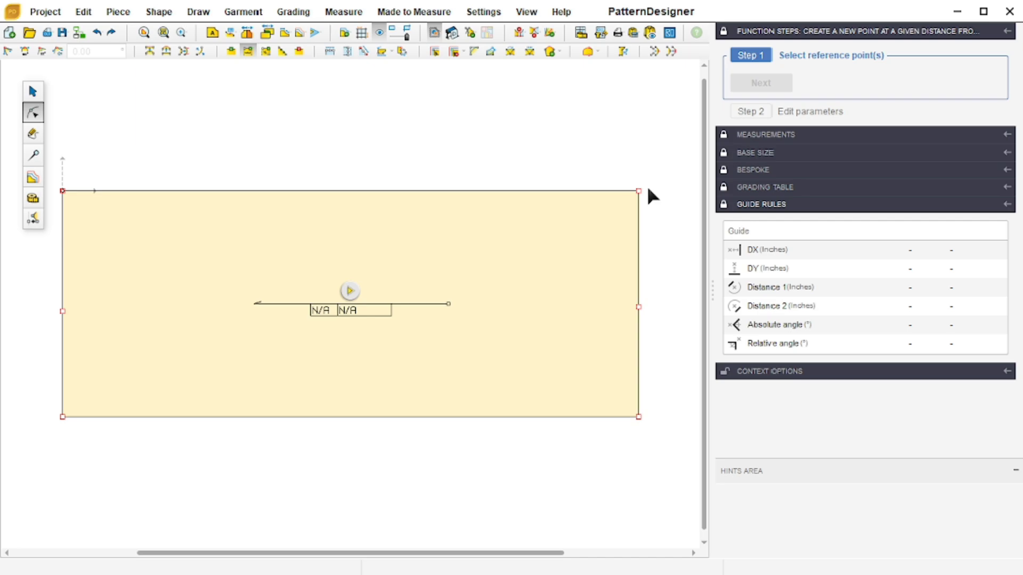
pyautogui.click(579, 191)
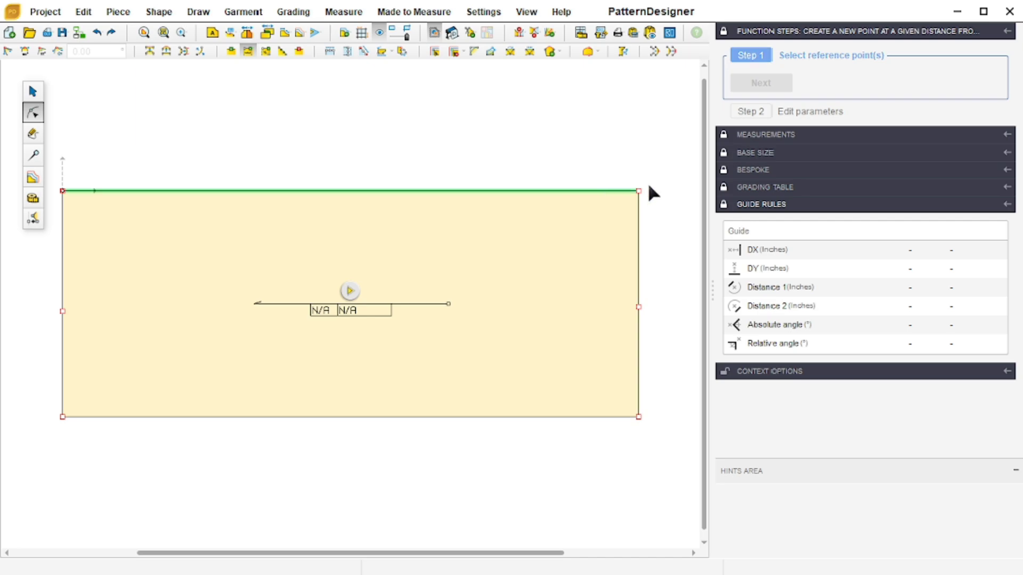
pyautogui.click(60, 190)
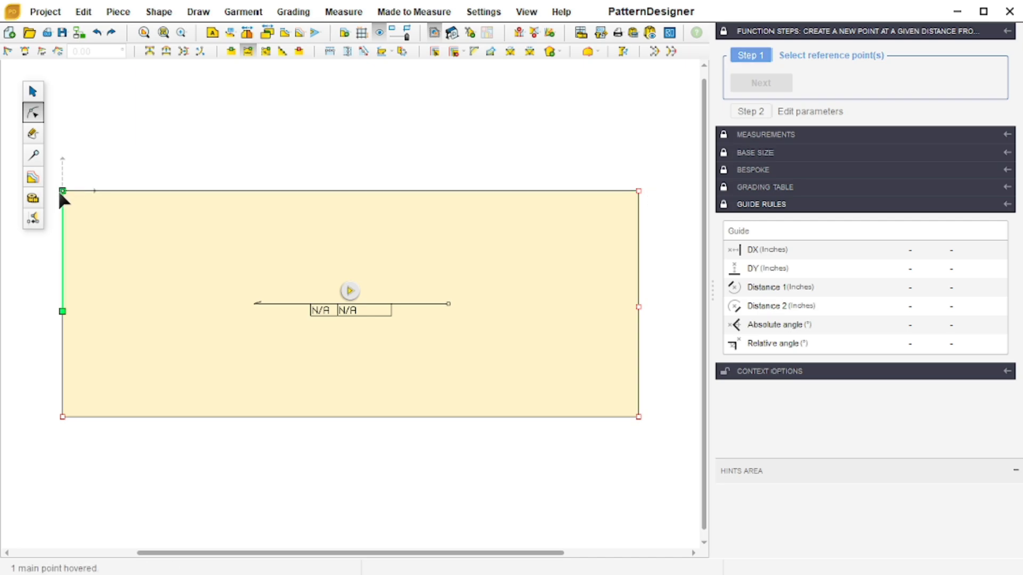
pyautogui.click(59, 193)
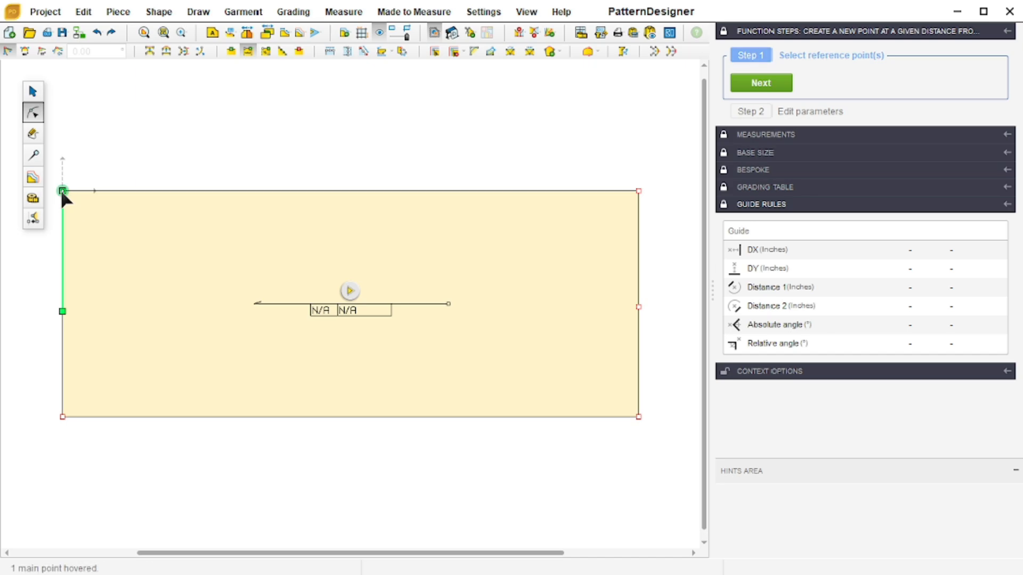
pyautogui.click(60, 190)
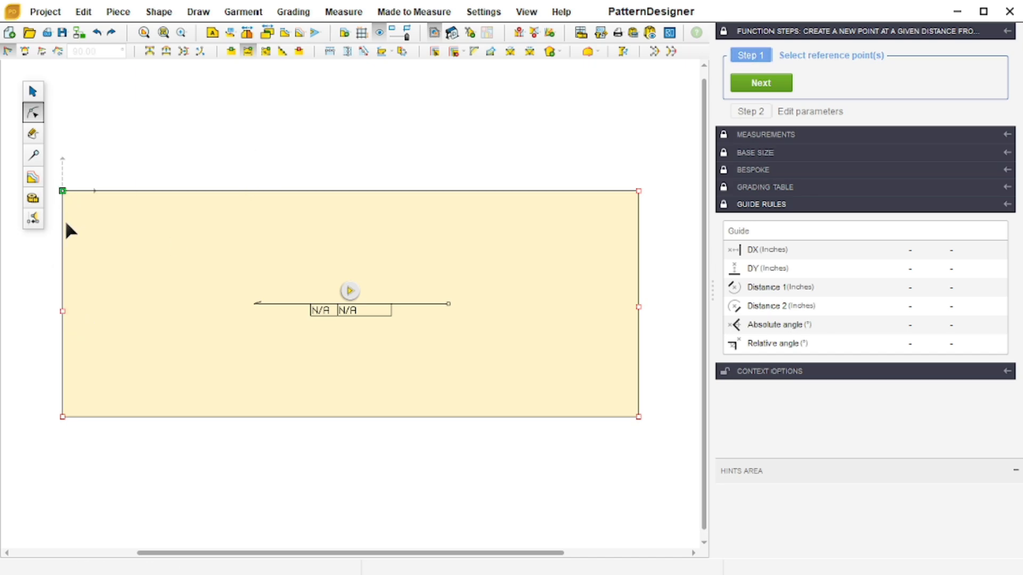
pyautogui.click(778, 87)
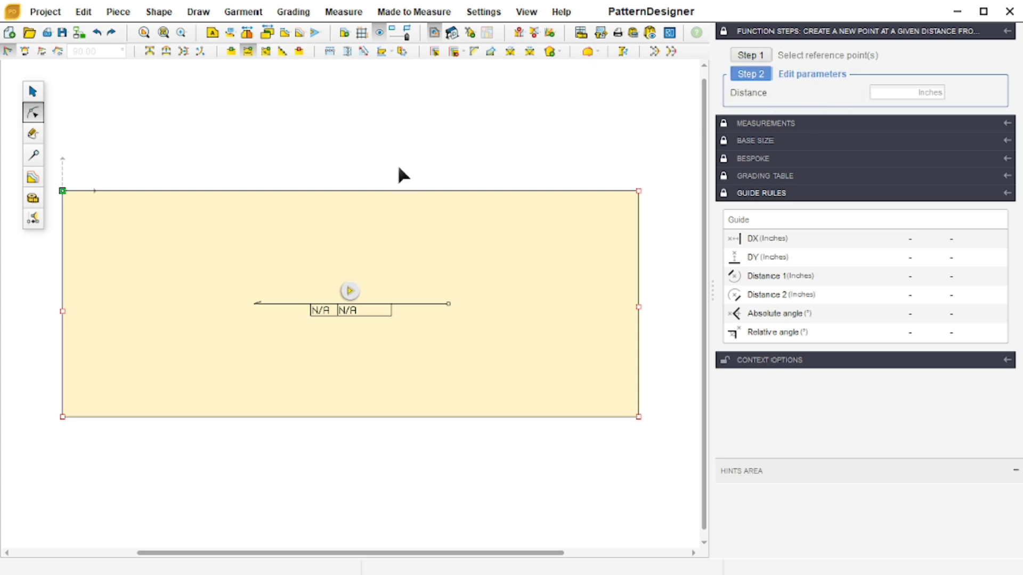
pyautogui.click(905, 93)
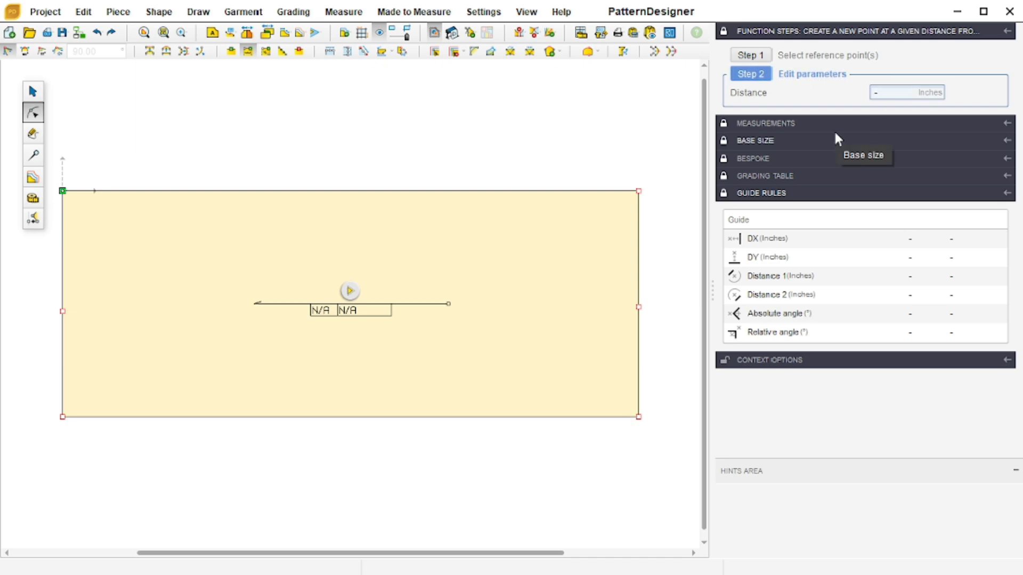
pyautogui.write('3')
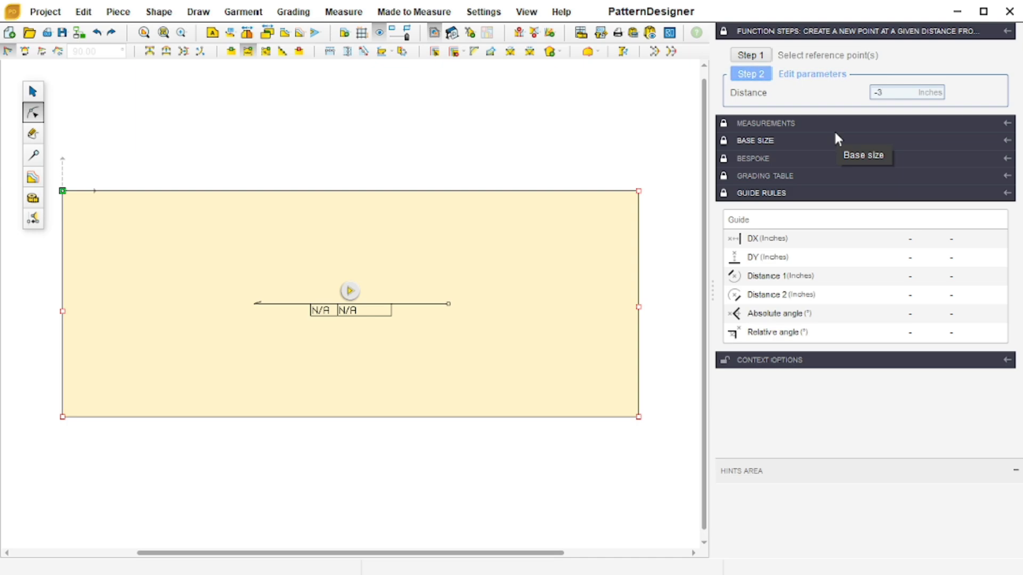
pyautogui.press('Return')
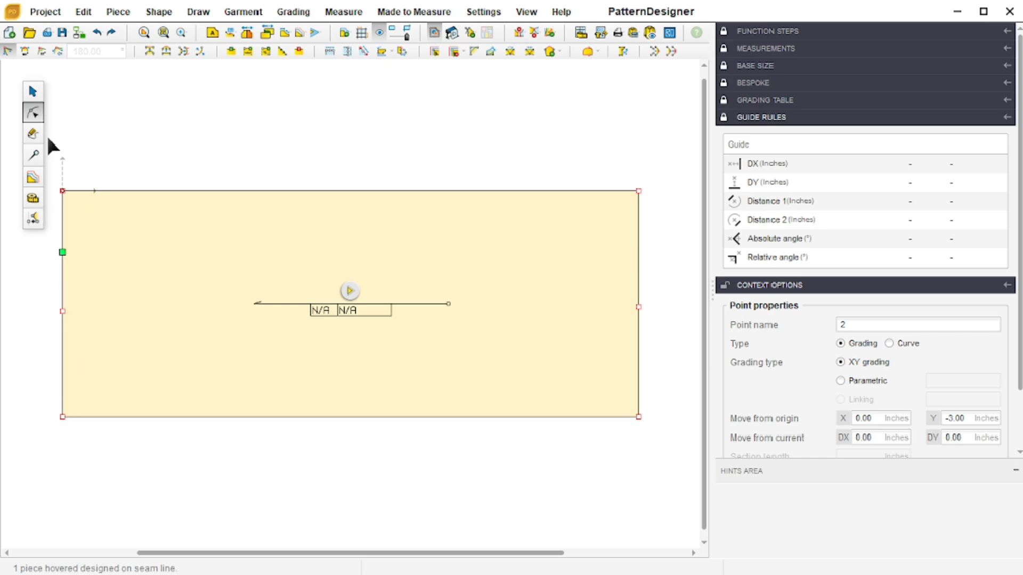
# - Create a point on the piece's upper edge at a distance of 3 inches from its upper-left corner
pyautogui.scroll(-2, 970, 385)
pyautogui.scroll(2, 970, 385)
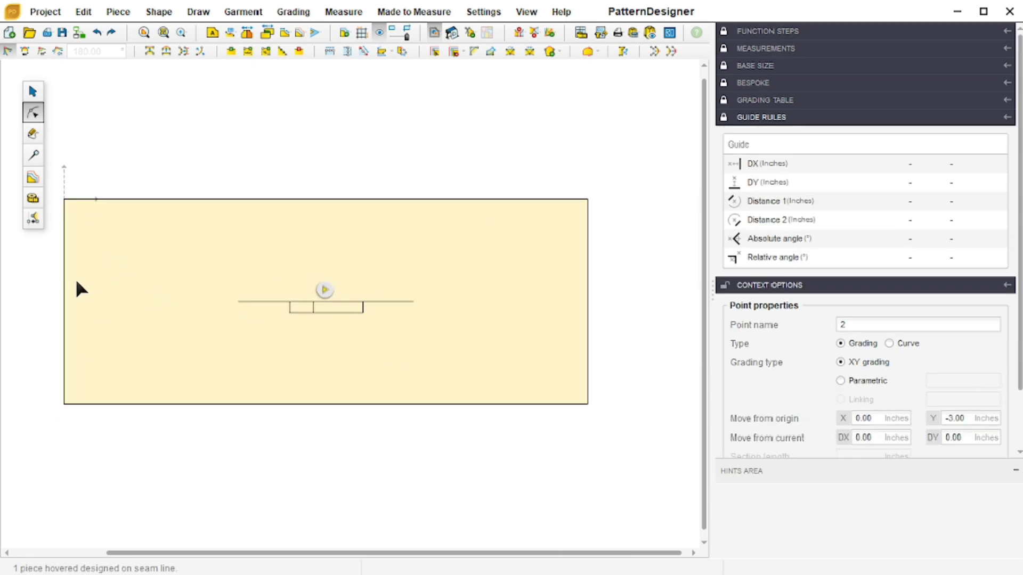
pyautogui.scroll(-1, 77, 277)
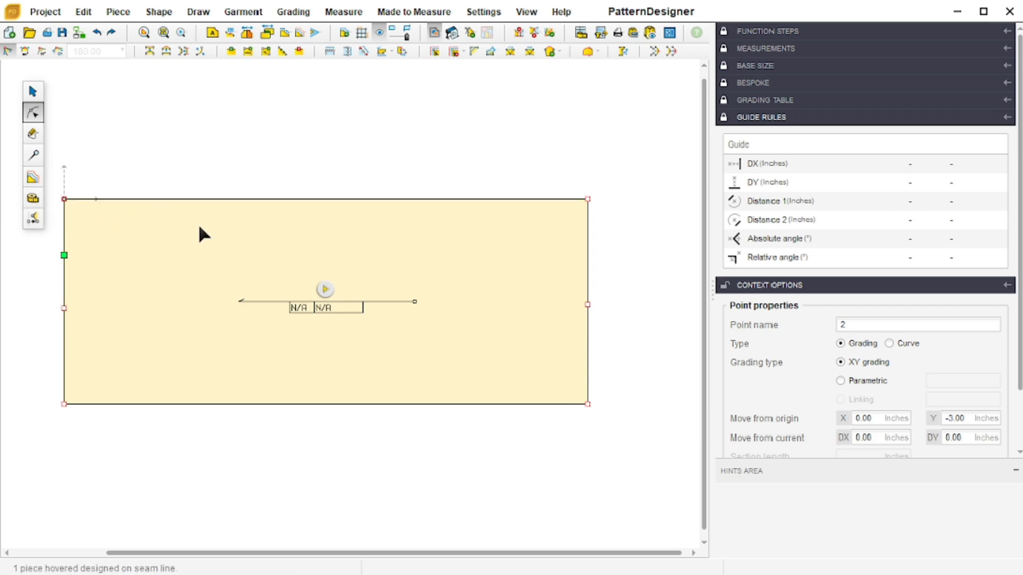
pyautogui.click(69, 201)
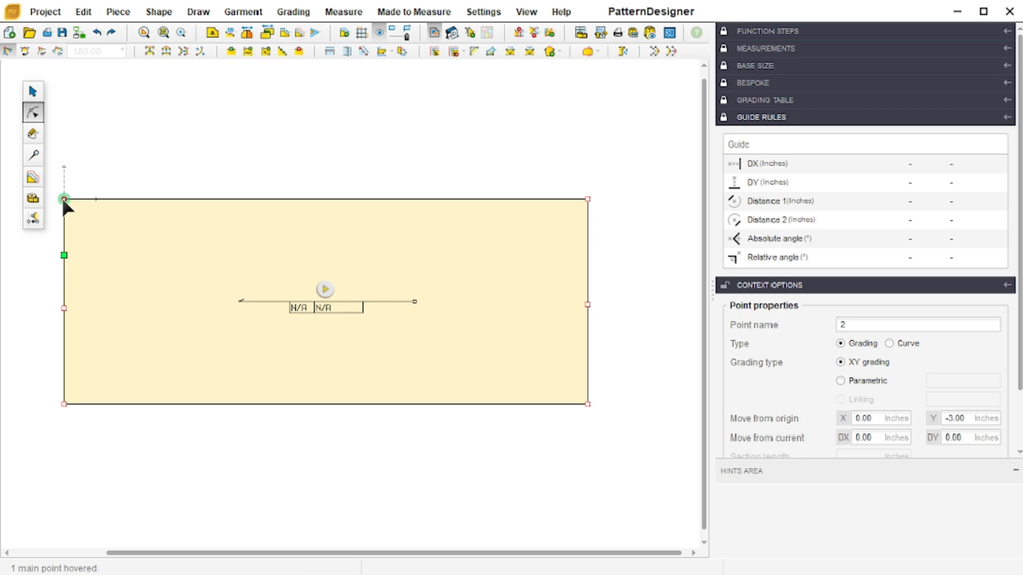
pyautogui.click(63, 198)
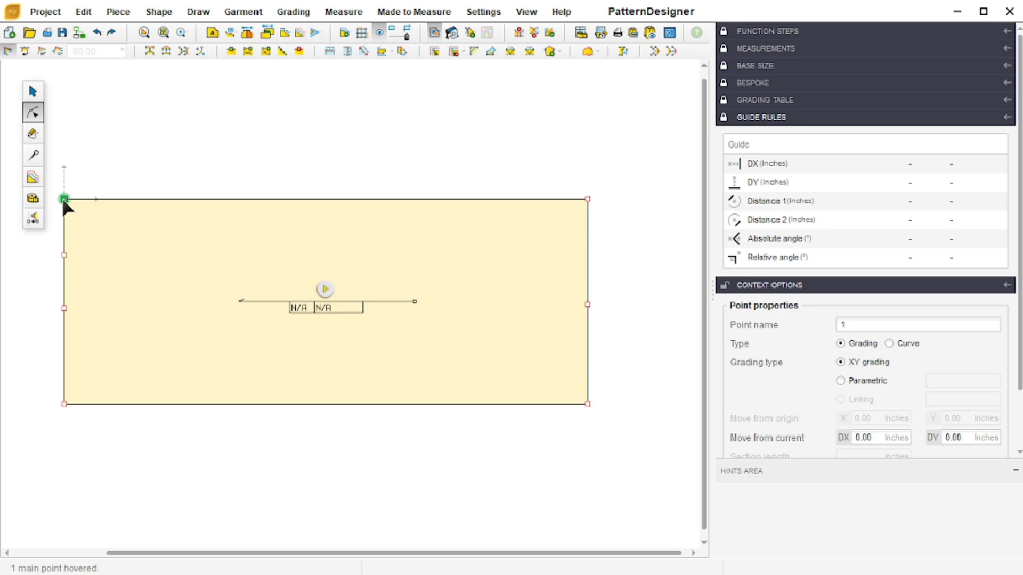
pyautogui.click(247, 51)
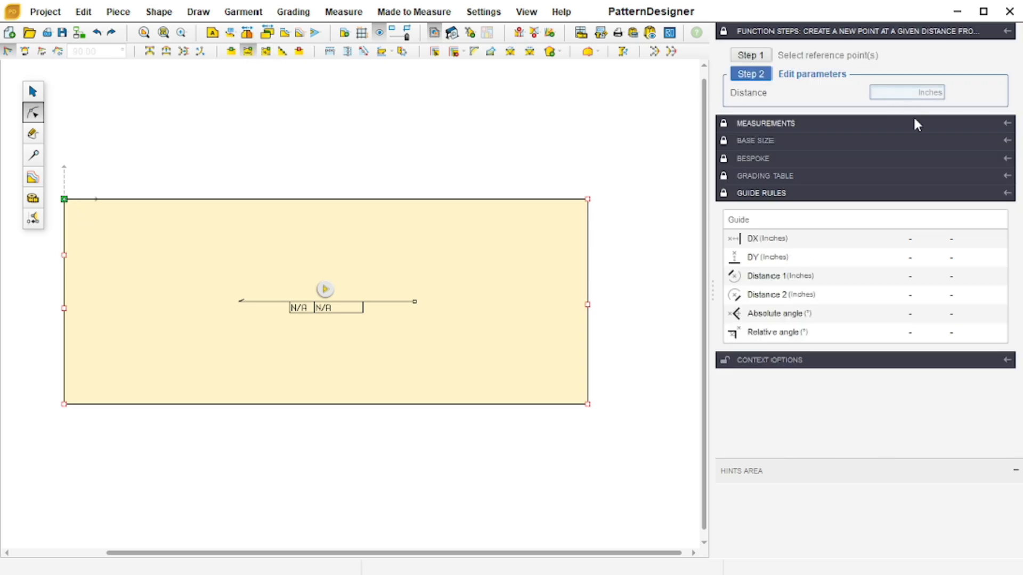
pyautogui.write('3')
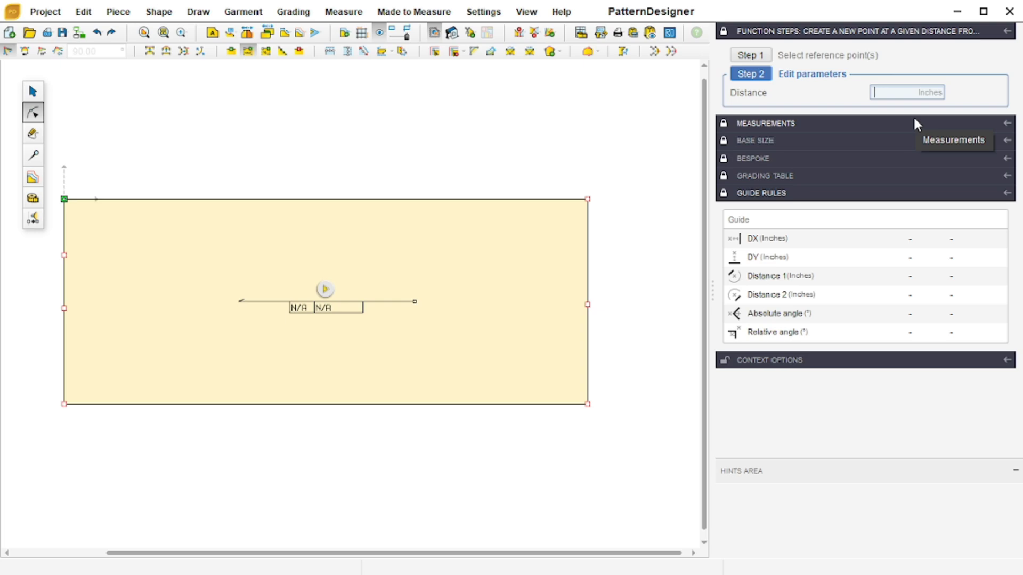
pyautogui.press('Return')
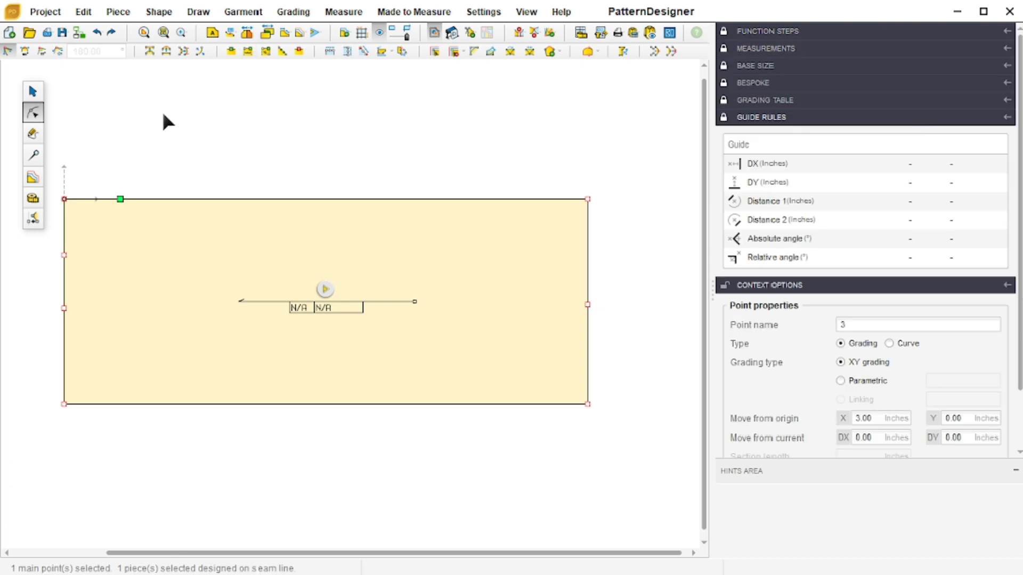
# - Set the left edge's upper point to Y -2.5 inches from the origin
pyautogui.click(64, 255)
pyautogui.click(956, 417)
pyautogui.doubleClick(957, 417)
pyautogui.doubleClick(970, 420)
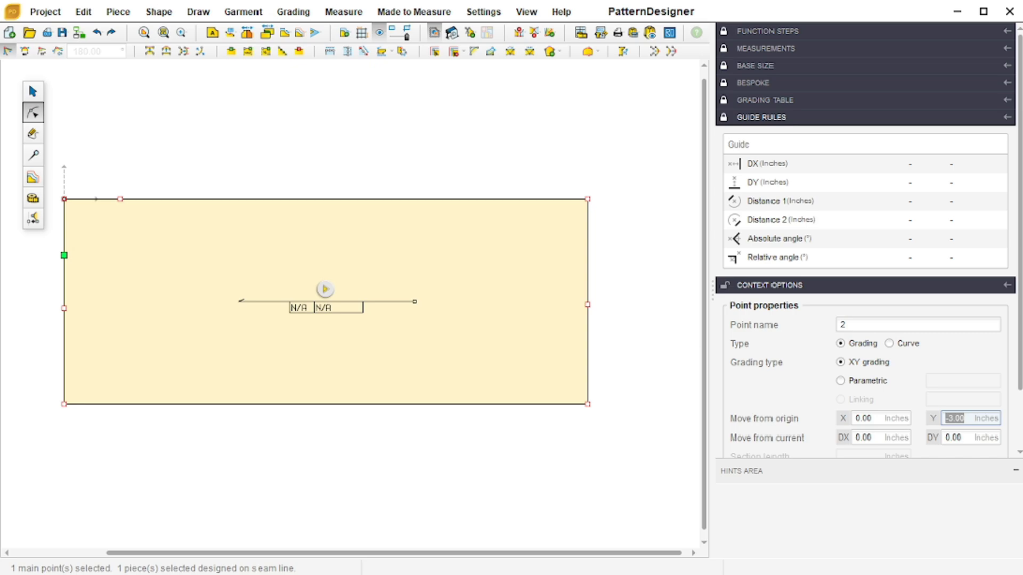
pyautogui.write('-2.5')
pyautogui.press('Return')
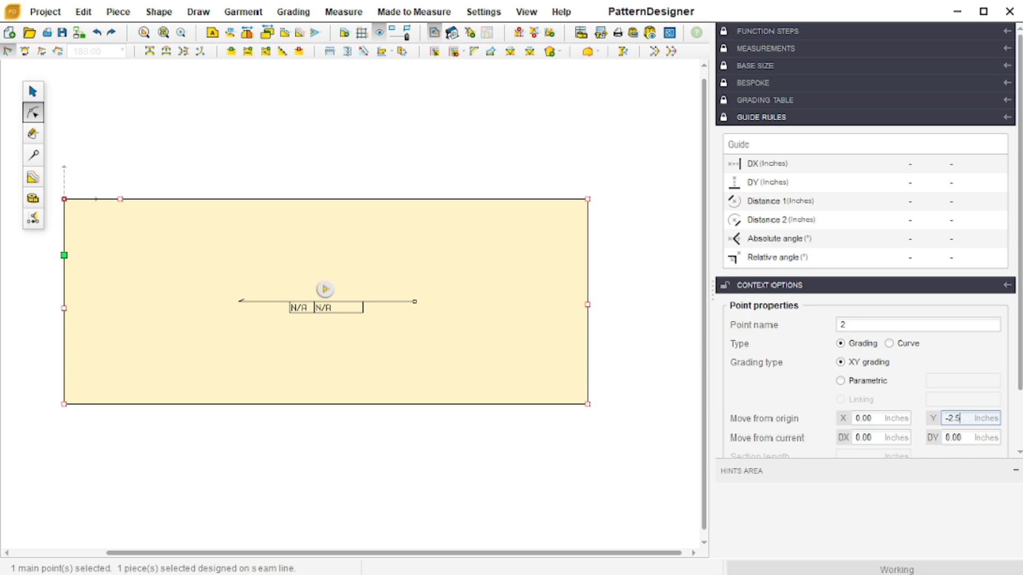
# - Set the left edge's lower point to Y -7.5 inches from the origin
pyautogui.click(63, 308)
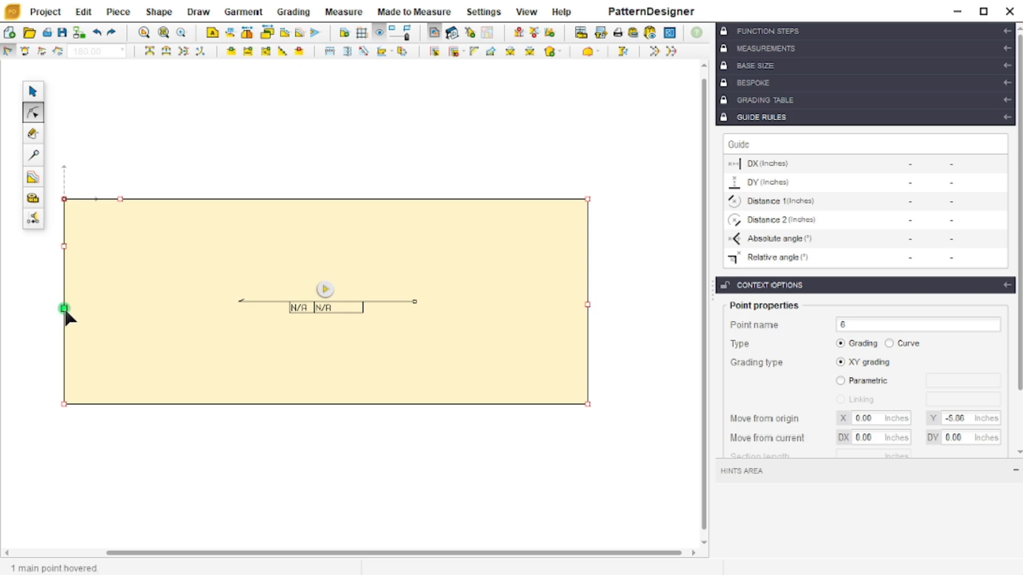
pyautogui.click(969, 417)
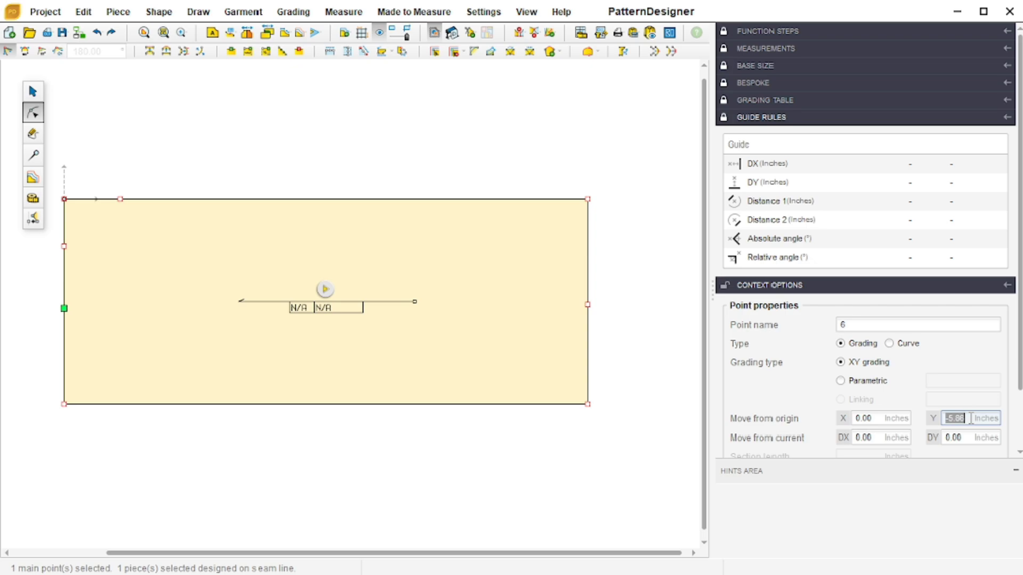
pyautogui.write('-7.5')
pyautogui.press('Return')
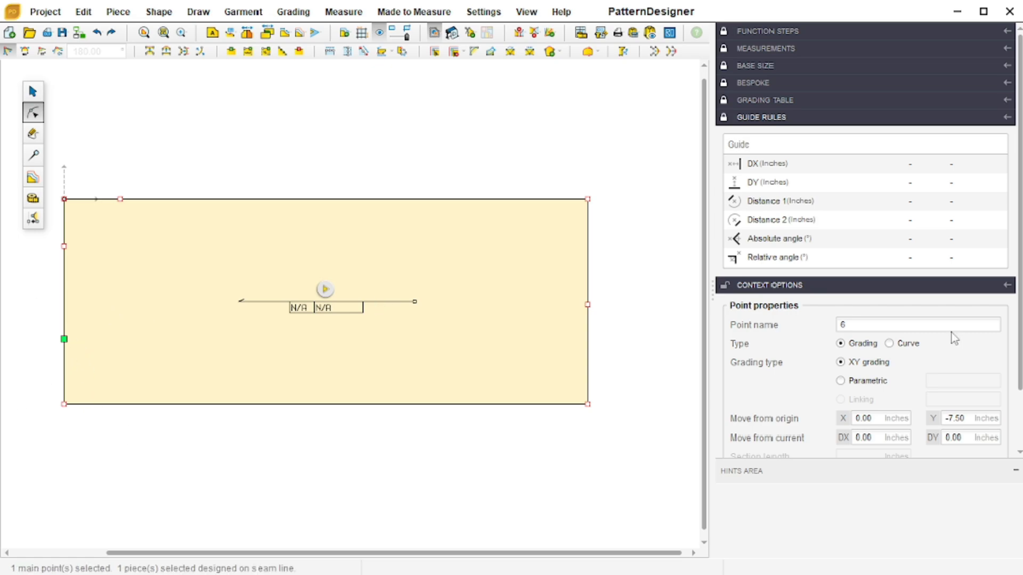
# - Try setting the left edge's lower point to X 1.5 inches from the origin, and undo that move
pyautogui.click(882, 418)
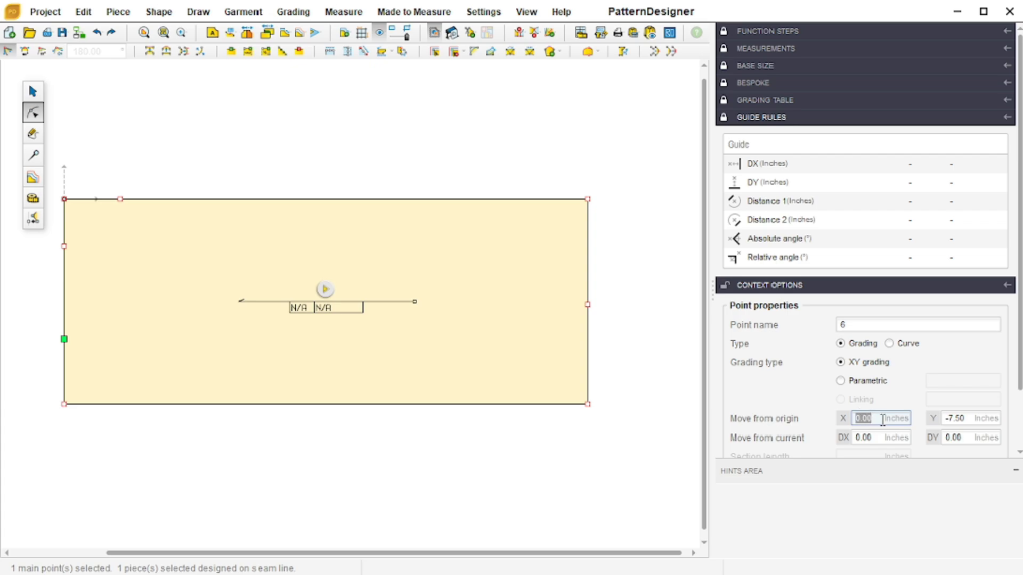
pyautogui.write('1')
pyautogui.write('5.')
pyautogui.press('BackSpace')
pyautogui.press('Return')
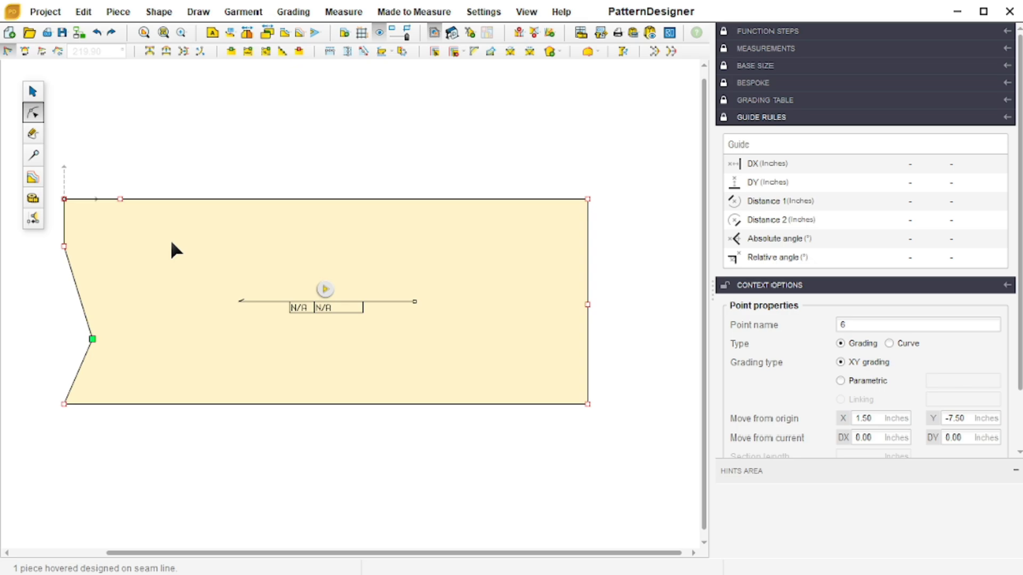
pyautogui.hotkey('ctrl', 'z')
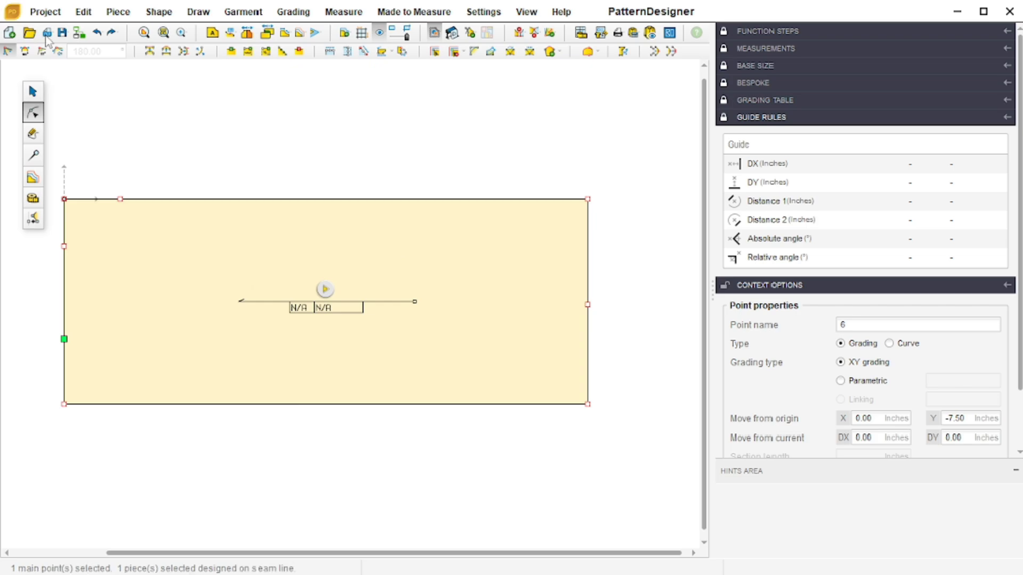
# - Delete the two added points on the left edge and the added point on the upper edge
pyautogui.click(64, 247)
pyautogui.click(121, 201)
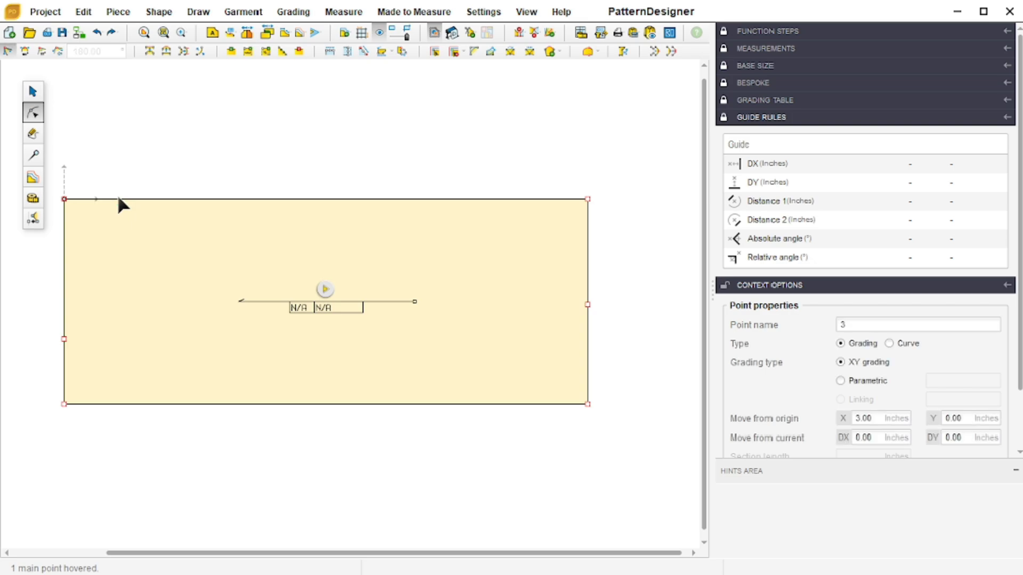
pyautogui.click(64, 339)
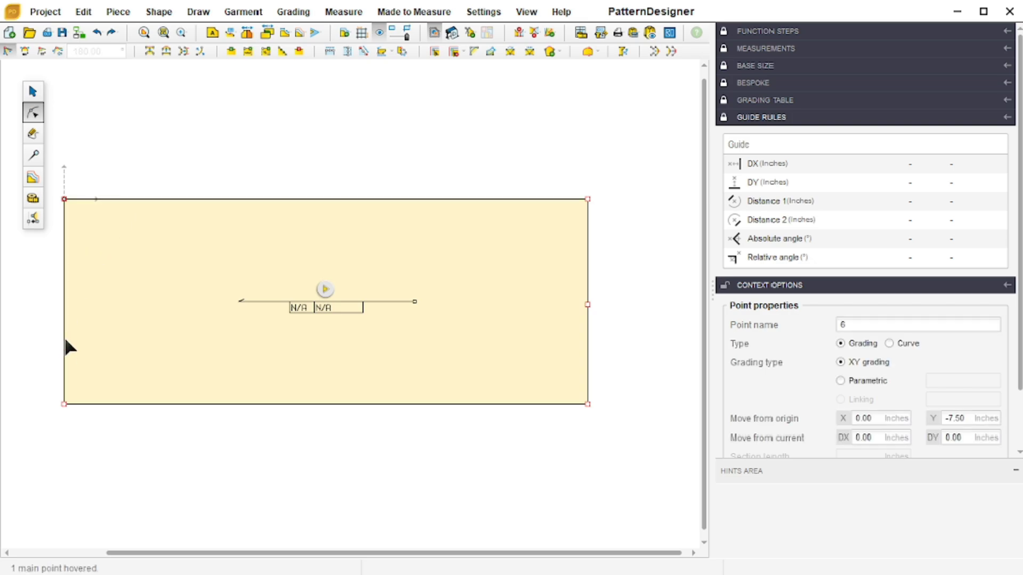
# - Insert a point on the lower edge at 20% of the length from the lower-left corner to the lower-right corner
pyautogui.click(268, 53)
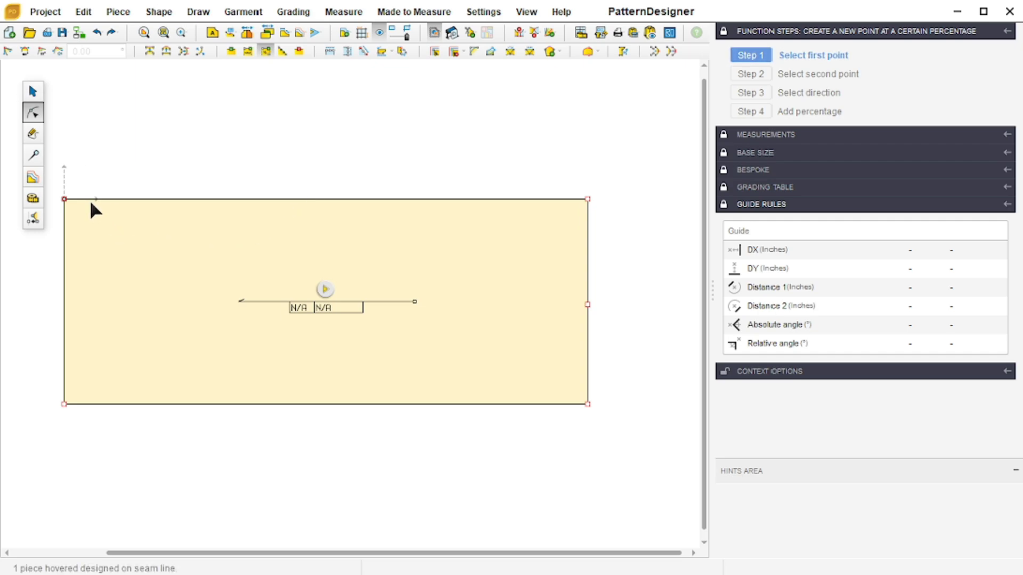
pyautogui.click(63, 404)
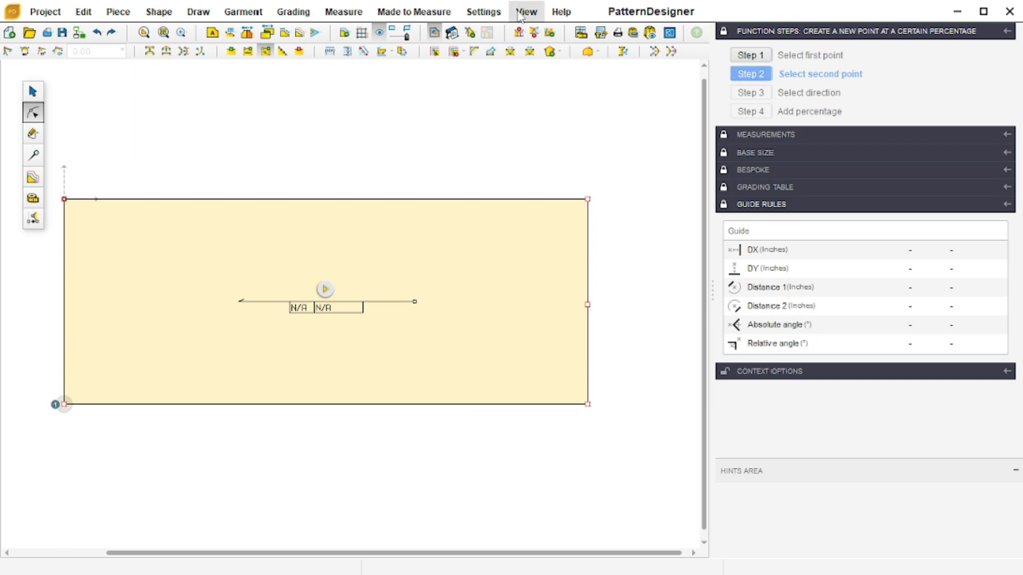
pyautogui.click(587, 406)
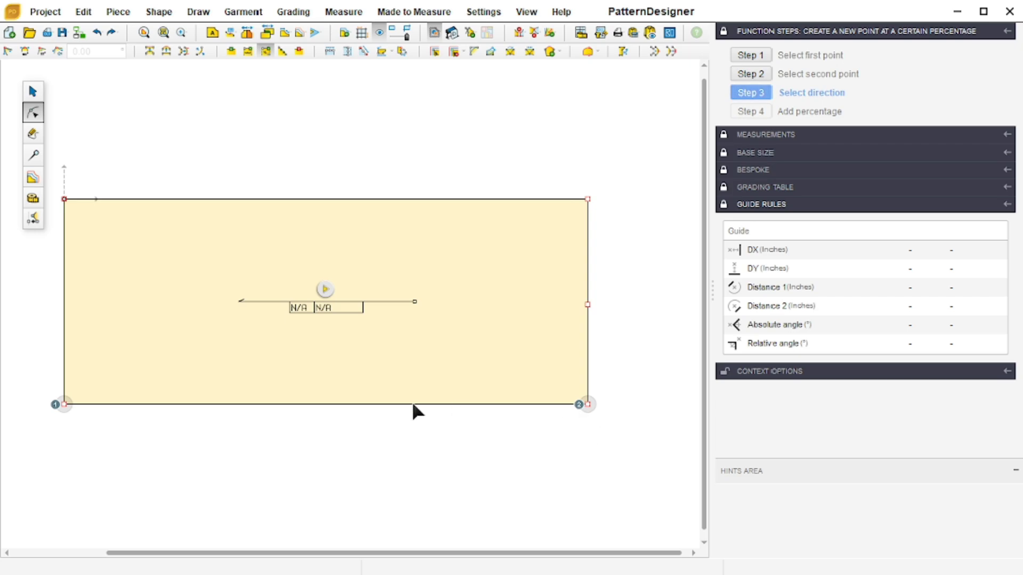
pyautogui.click(311, 403)
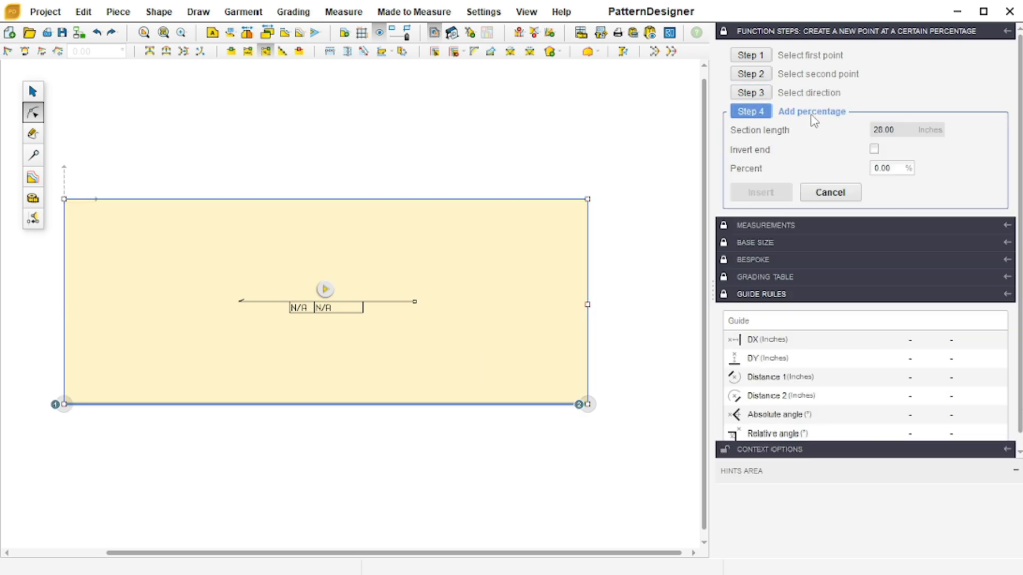
pyautogui.click(905, 169)
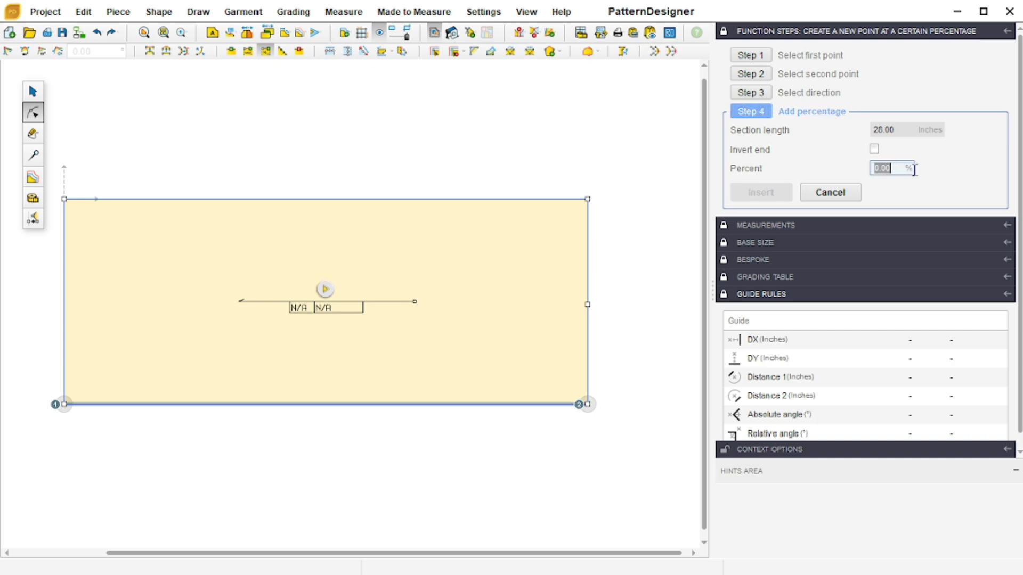
pyautogui.write('10')
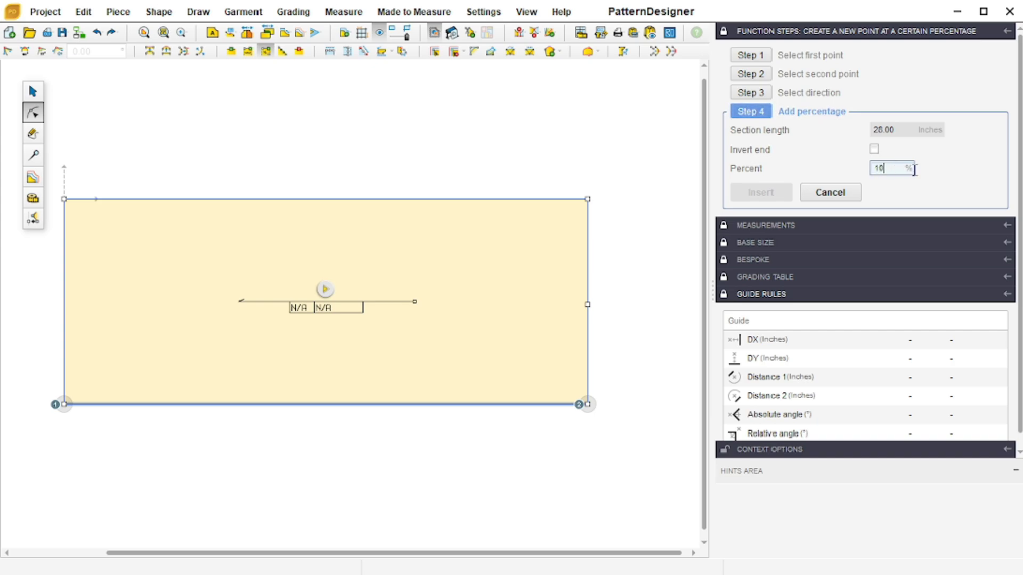
pyautogui.press('Return')
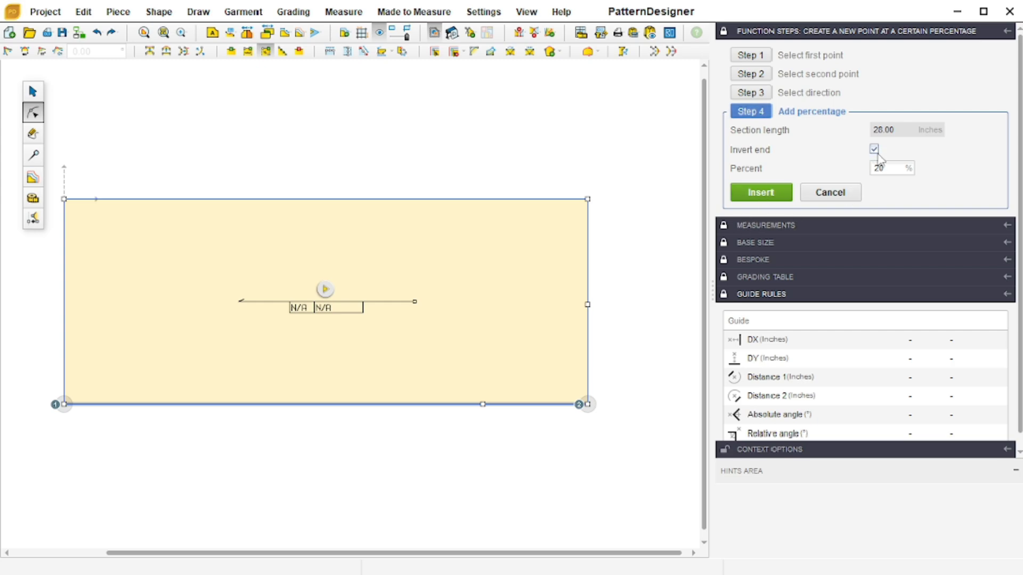
pyautogui.click(783, 195)
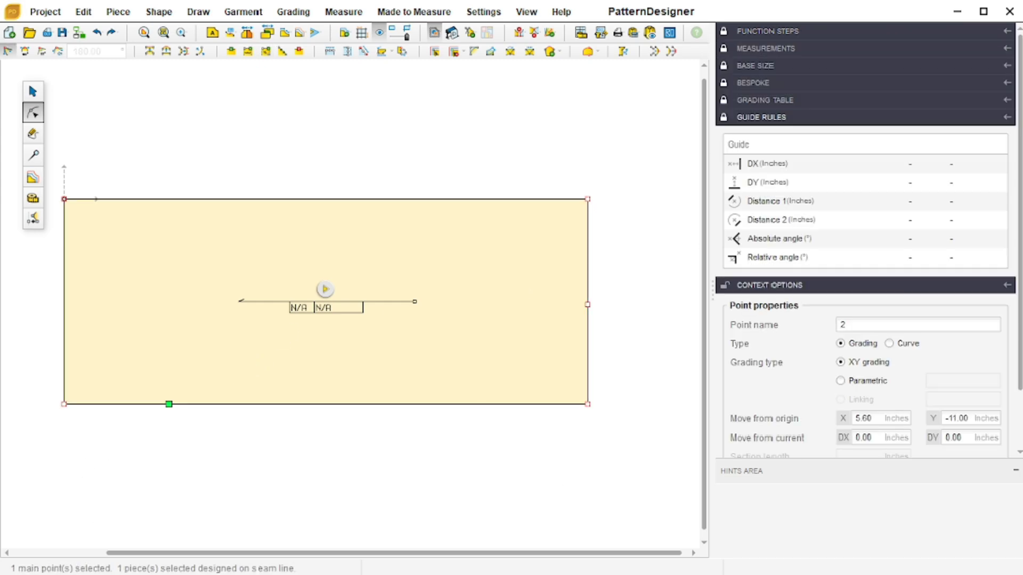
pyautogui.click(266, 51)
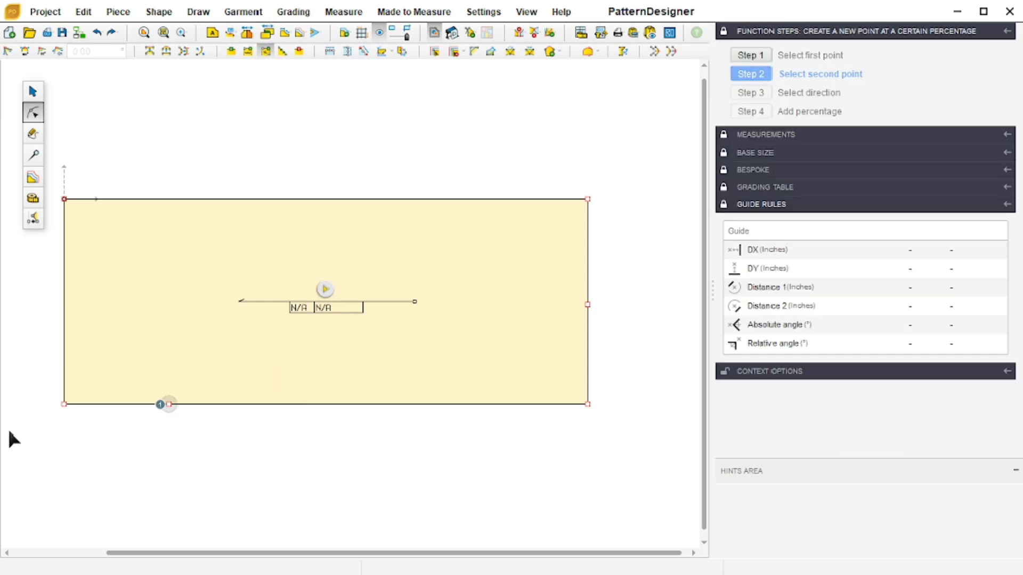
pyautogui.click(64, 404)
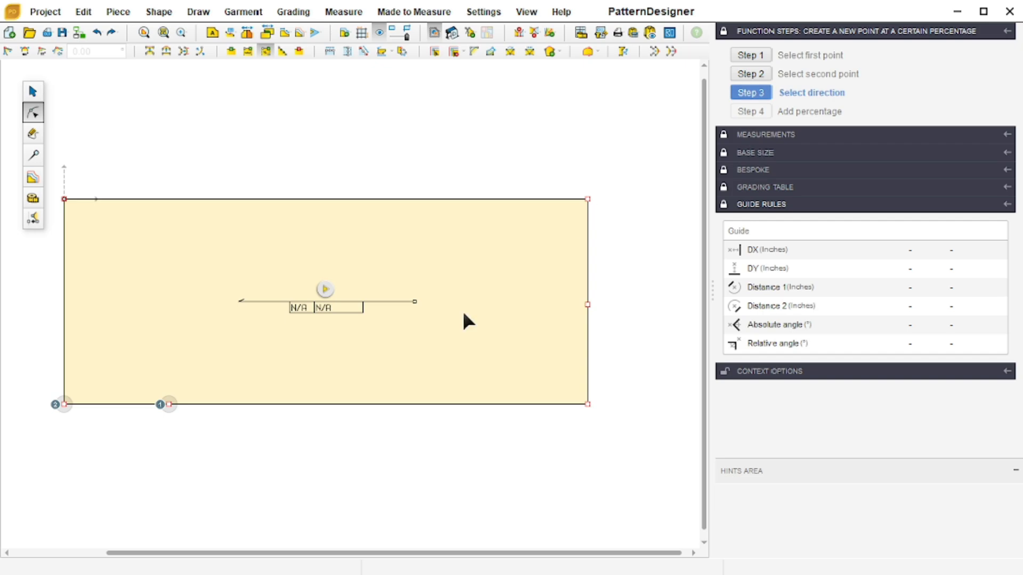
pyautogui.click(149, 462)
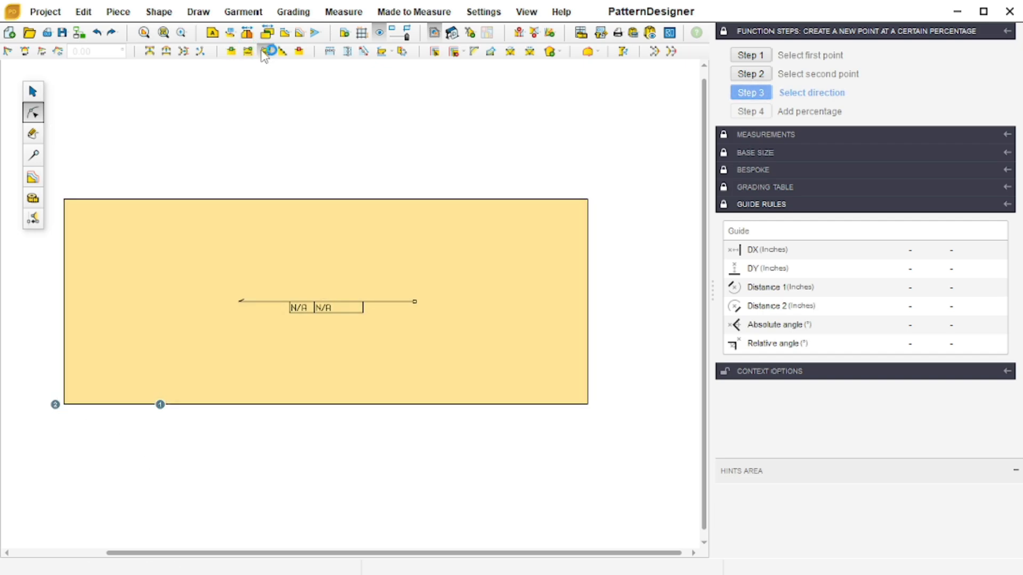
pyautogui.click(266, 51)
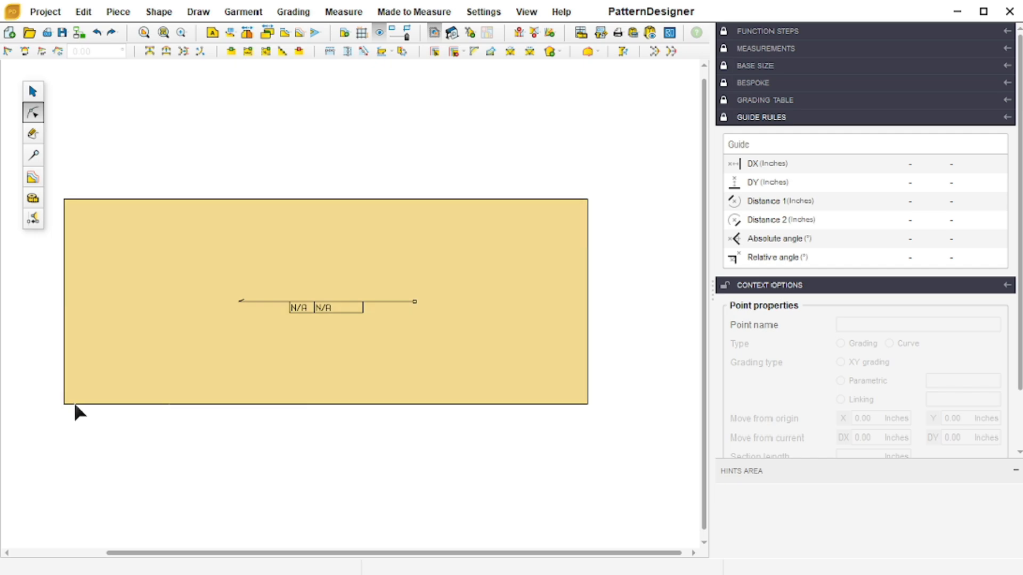
pyautogui.click(63, 405)
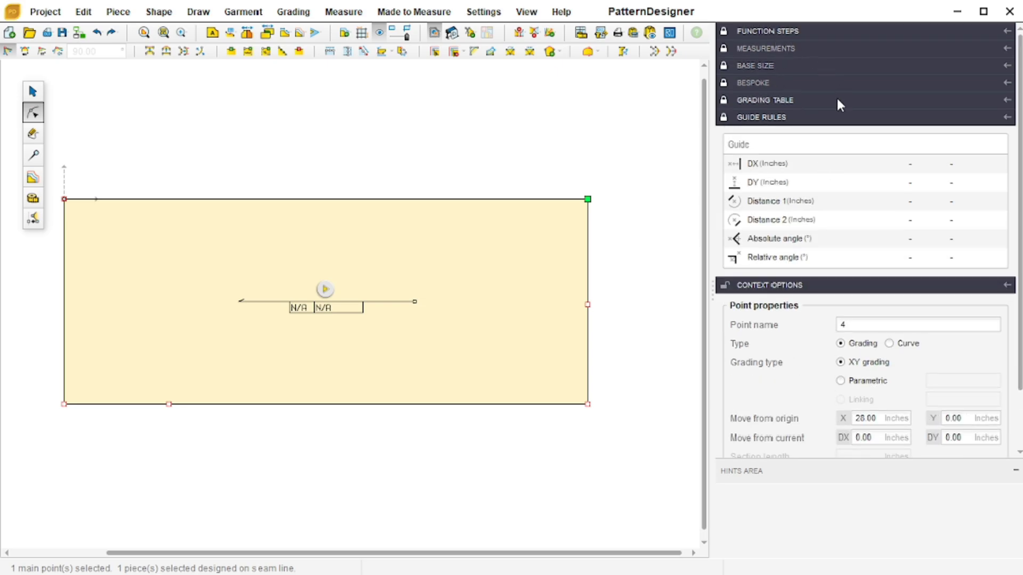
# - Insert a point at 50% of the section from the upper-right corner to the lower-left corner, following the right and lower edges
pyautogui.click(266, 52)
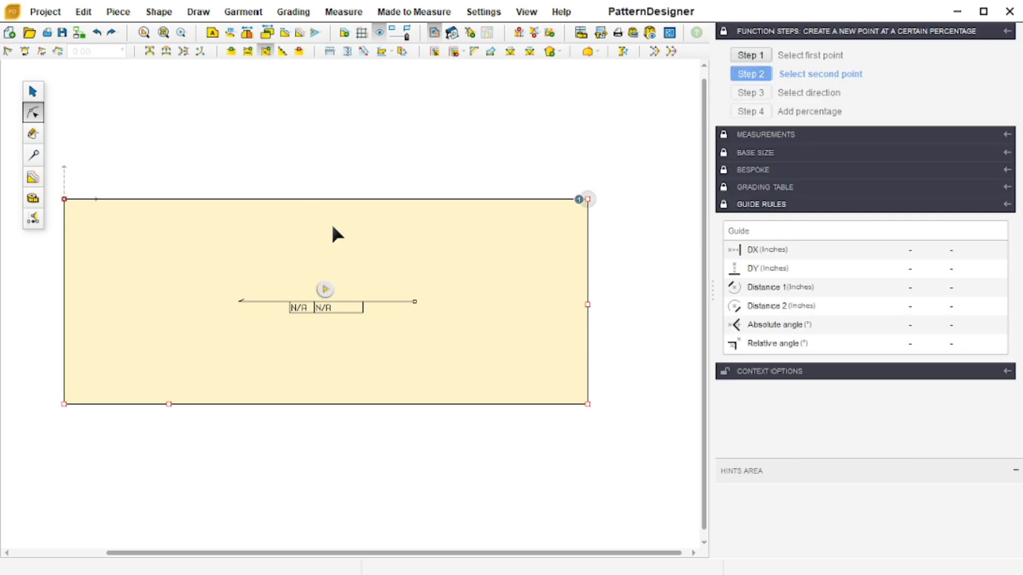
pyautogui.click(65, 404)
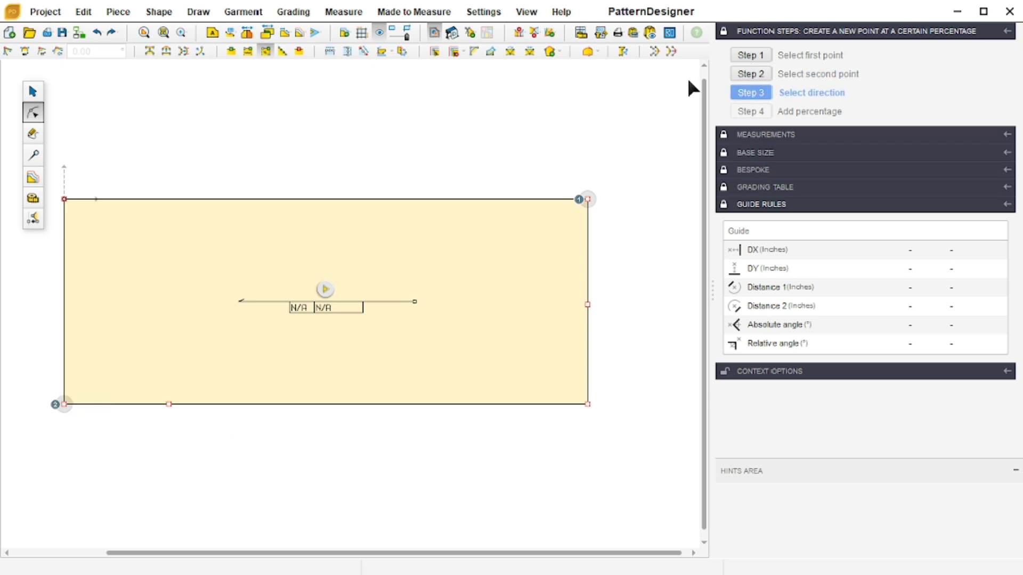
pyautogui.click(548, 403)
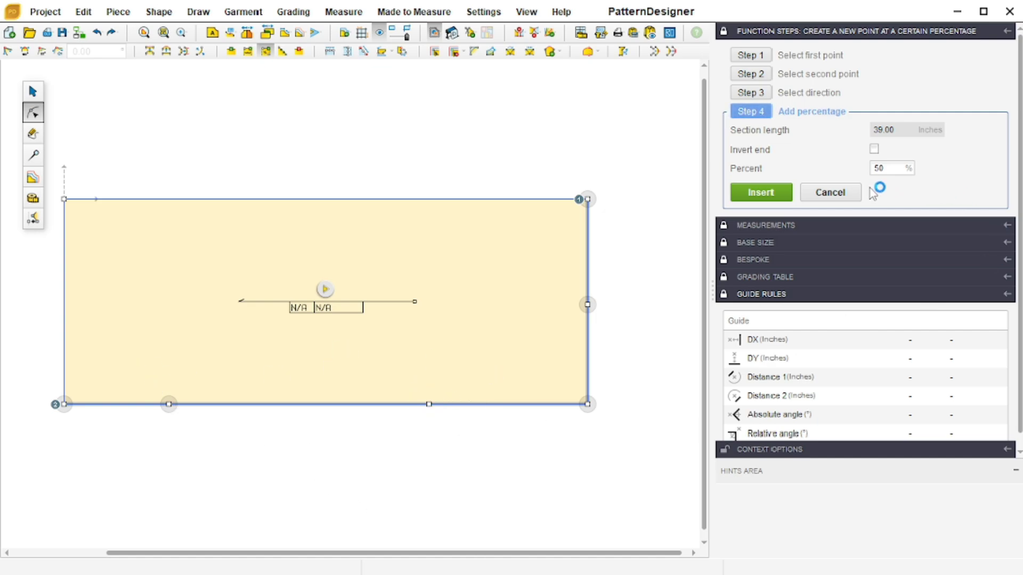
pyautogui.click(772, 195)
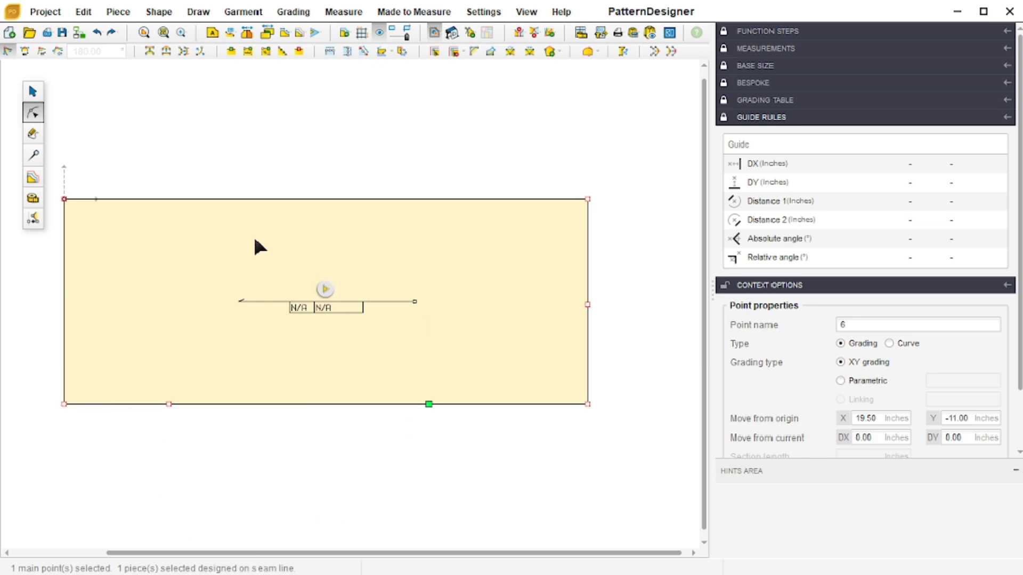
# - Delete the two added points on the lower edge and the added point on the right edge
pyautogui.click(434, 404)
pyautogui.click(587, 304)
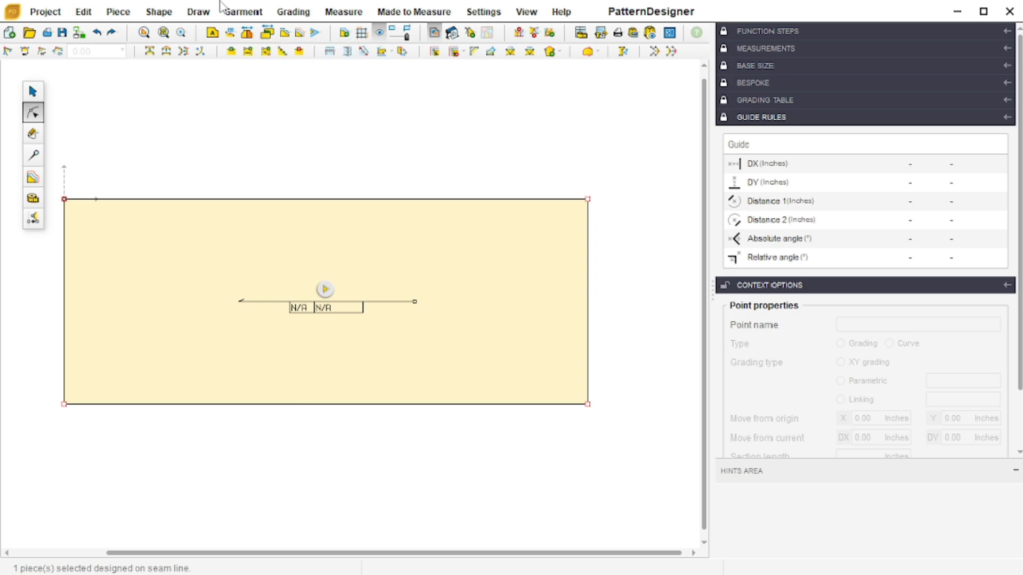
# - Divide the upper edge into 5 equal parts from the upper-left corner to the upper-right corner
pyautogui.click(281, 50)
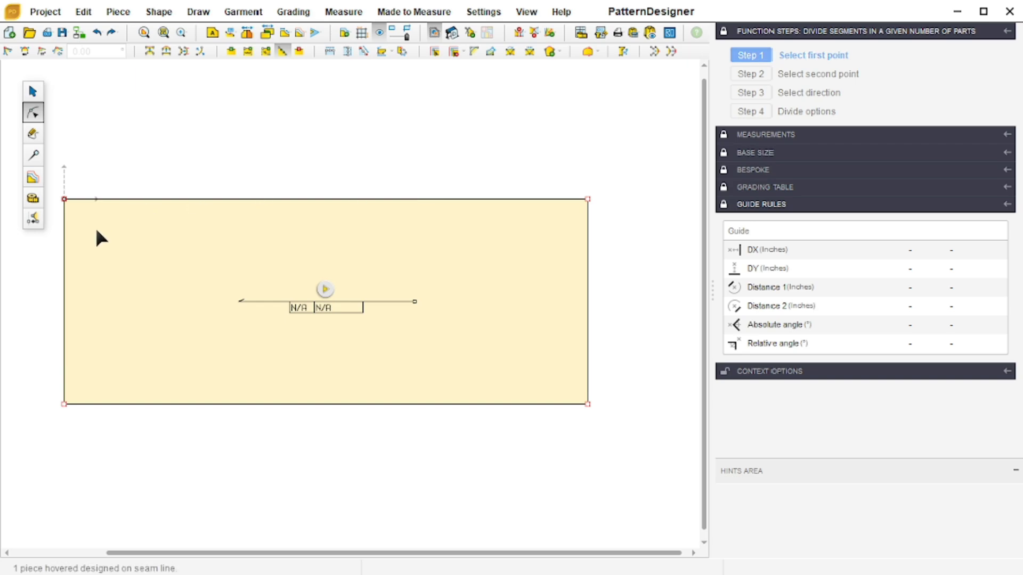
pyautogui.click(64, 200)
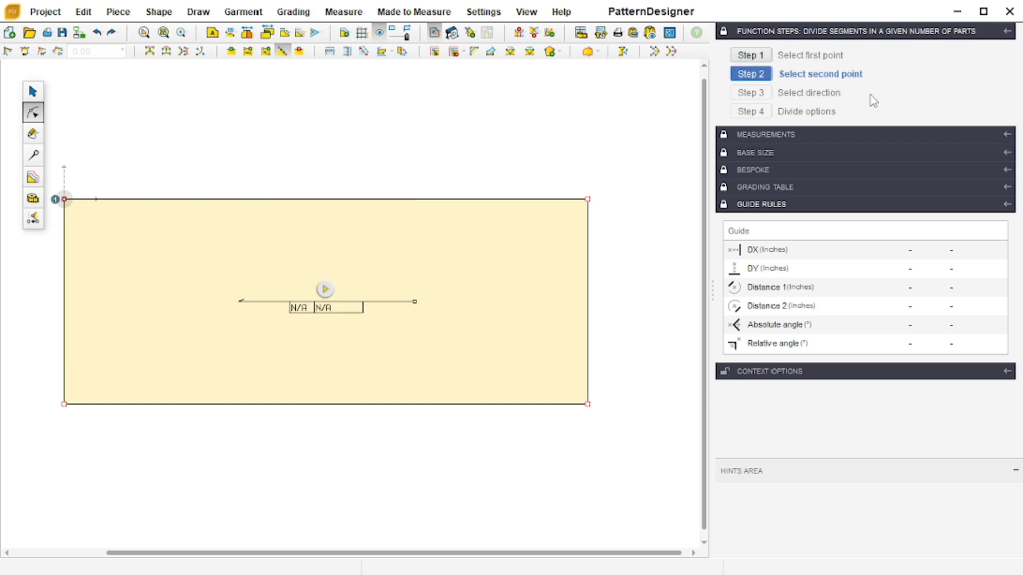
pyautogui.click(586, 199)
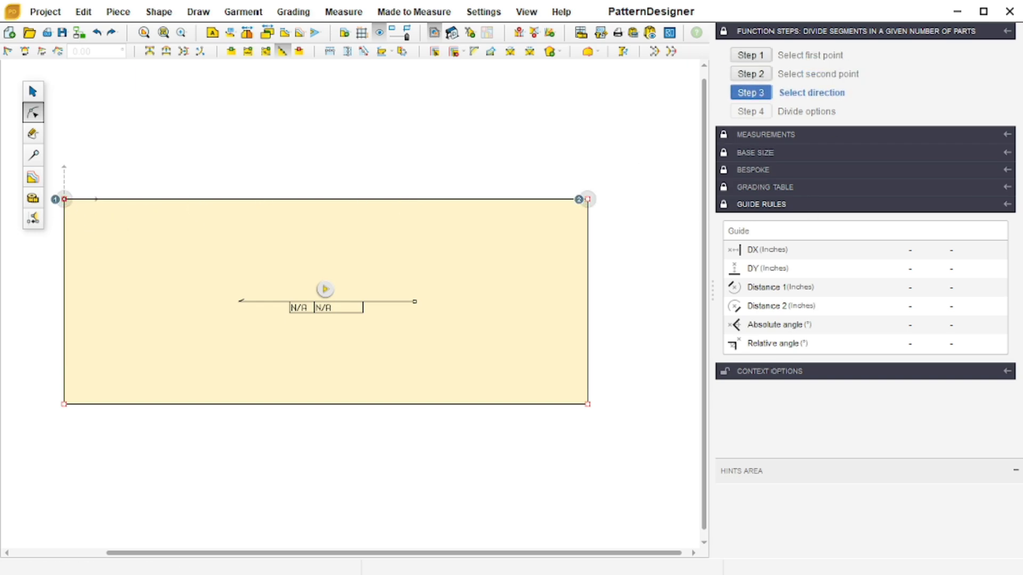
pyautogui.click(352, 199)
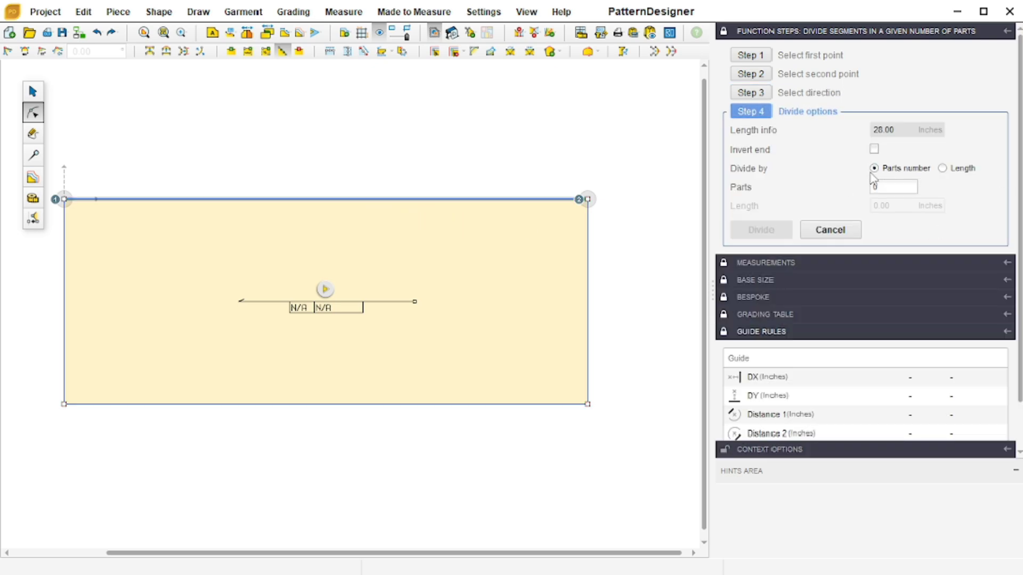
pyautogui.click(903, 186)
pyautogui.hotkey('ctrl', 'a')
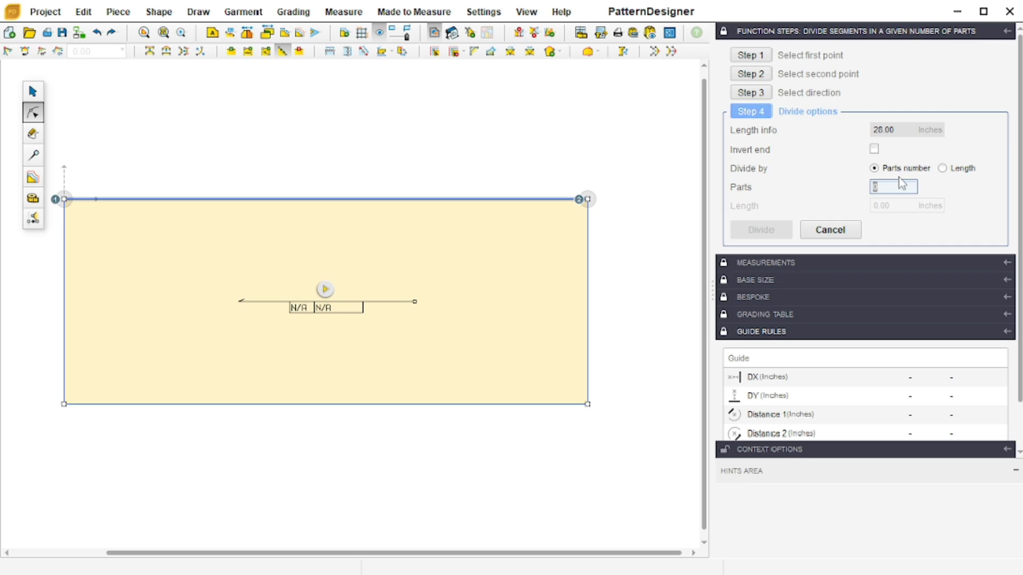
pyautogui.click(878, 205)
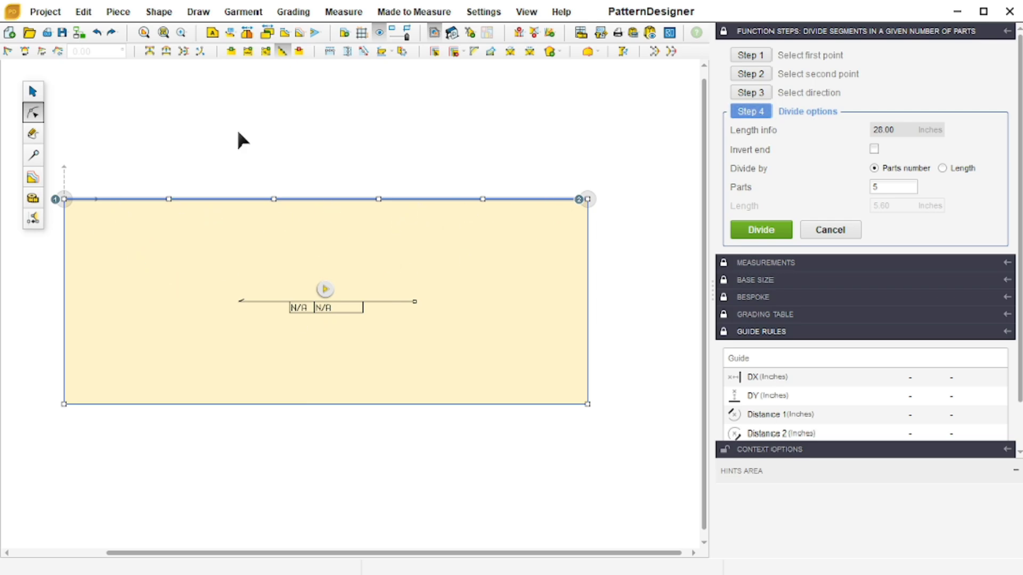
pyautogui.click(765, 230)
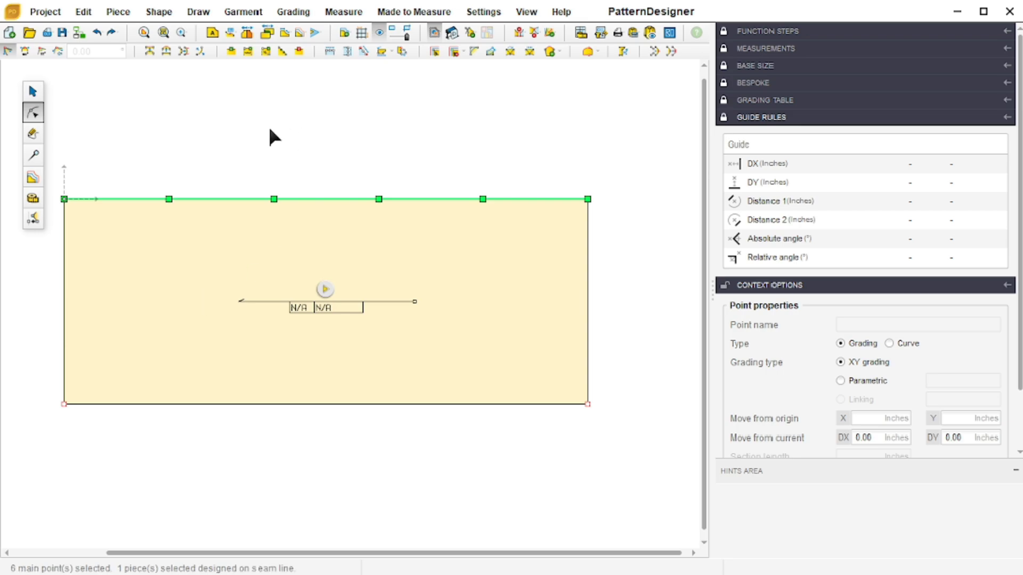
pyautogui.click(263, 181)
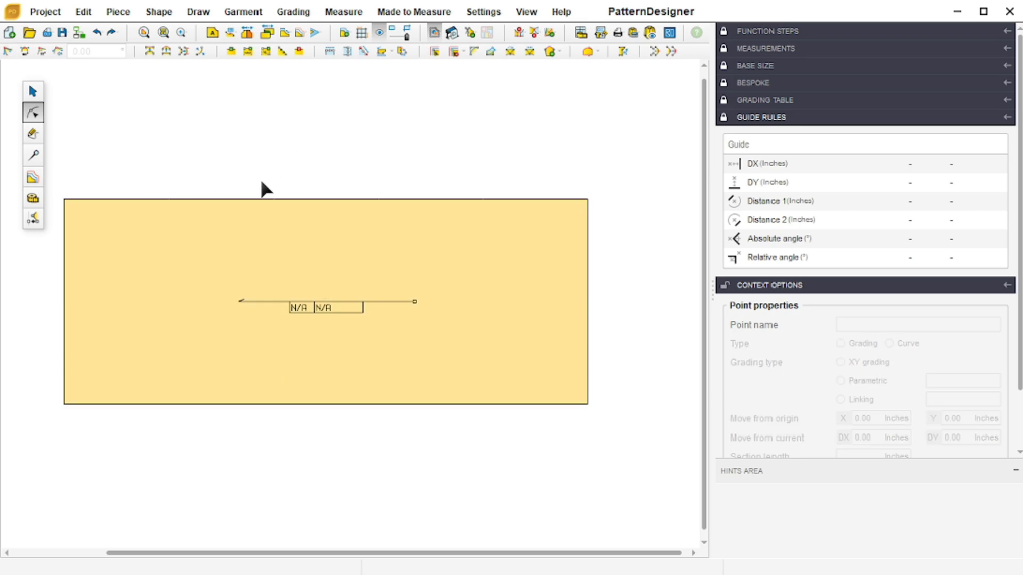
pyautogui.click(170, 199)
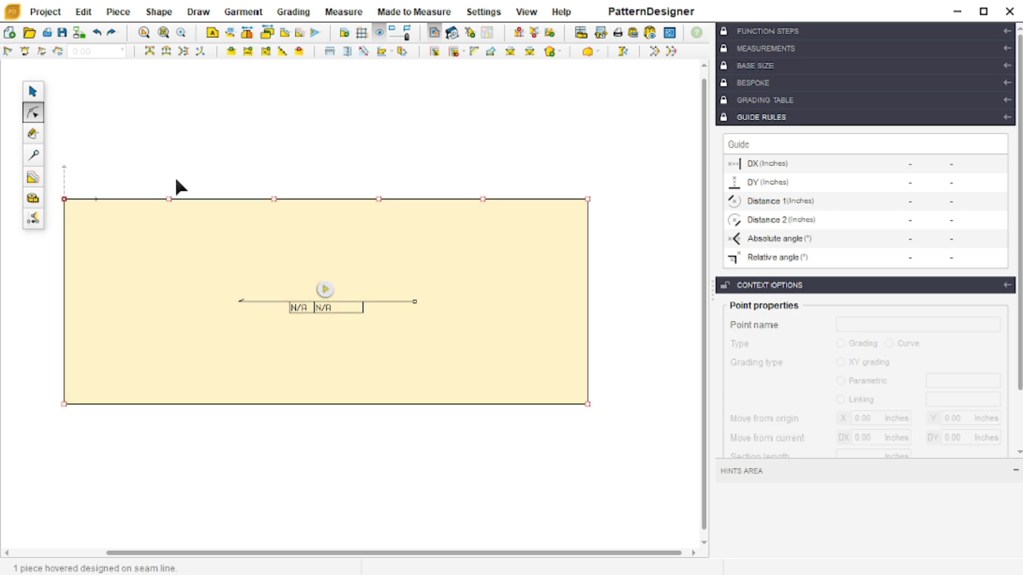
# - Divide the lower edge into 5 equal parts from the lower-left corner to the lower-right corner
pyautogui.click(282, 52)
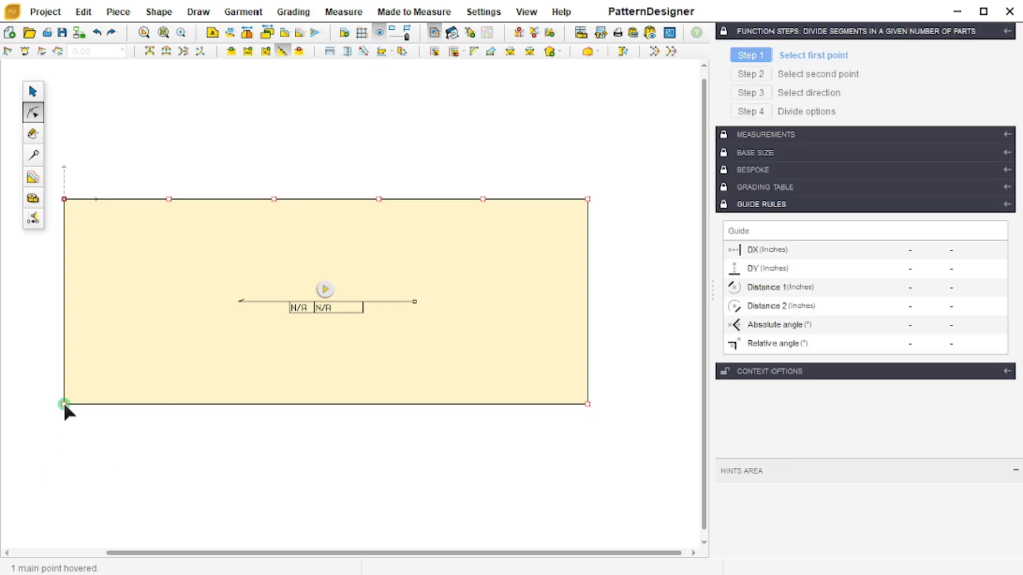
pyautogui.click(64, 404)
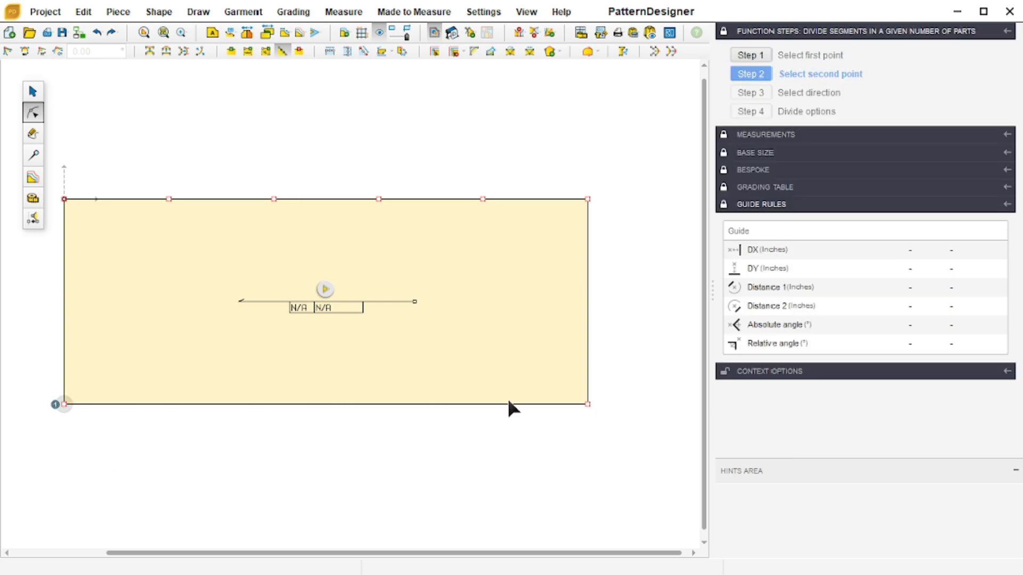
pyautogui.click(588, 403)
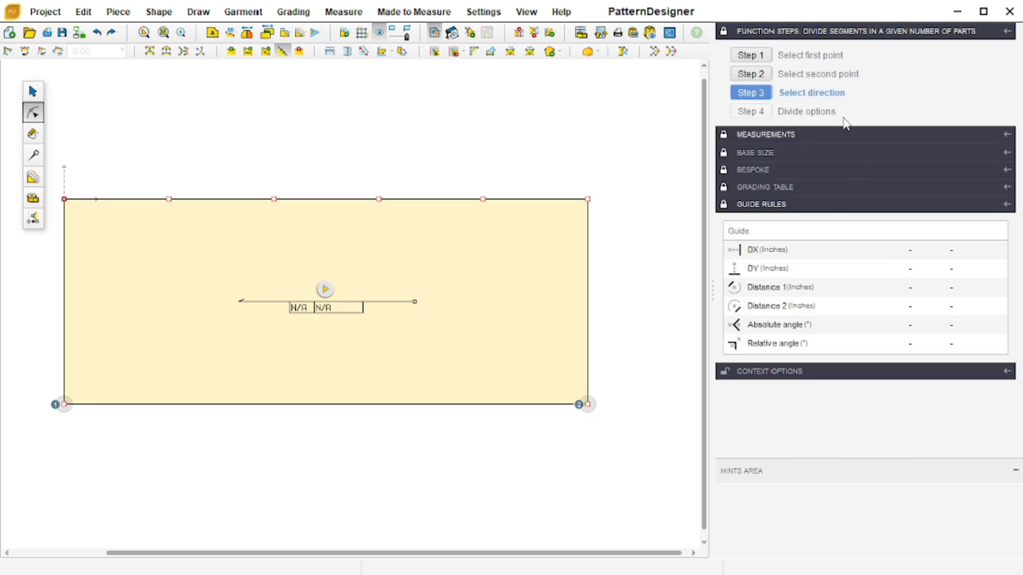
pyautogui.click(339, 400)
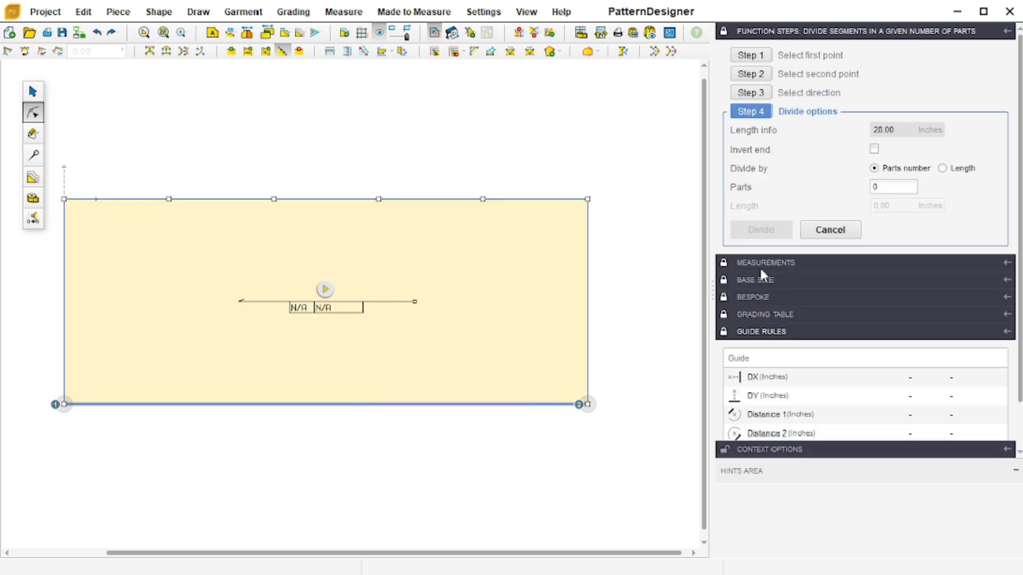
pyautogui.doubleClick(896, 186)
pyautogui.write('5')
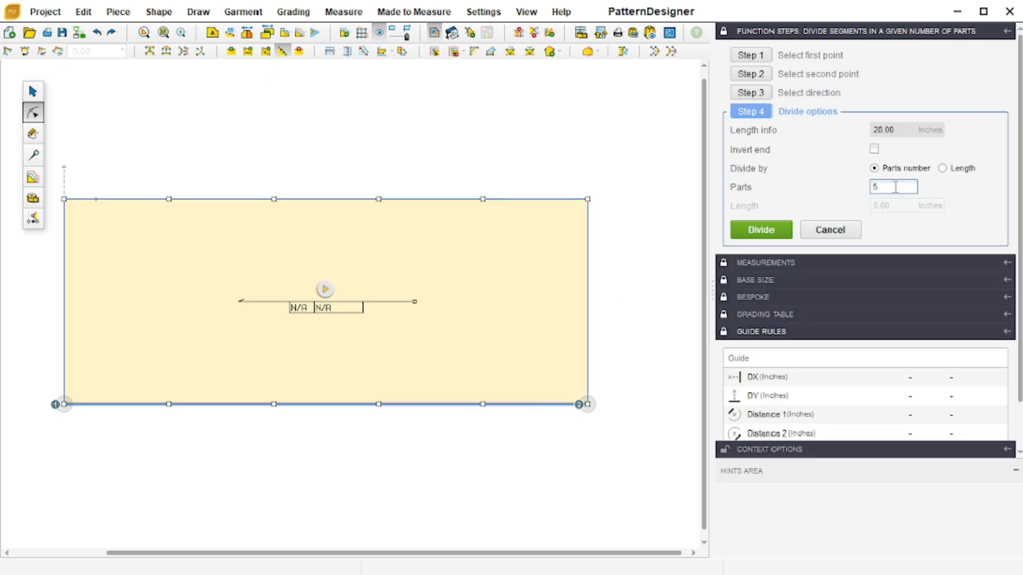
pyautogui.press('Return')
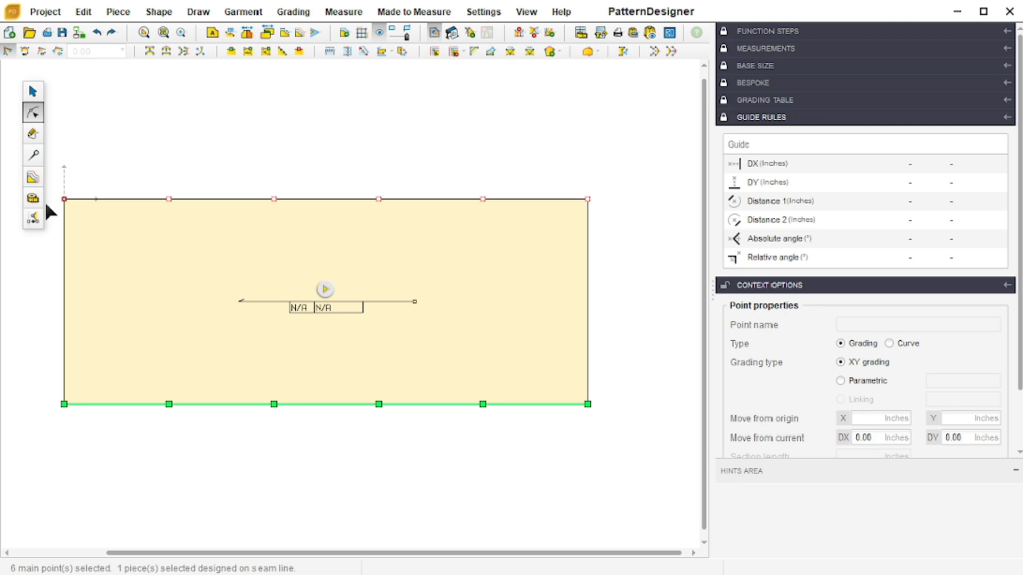
pyautogui.click(139, 173)
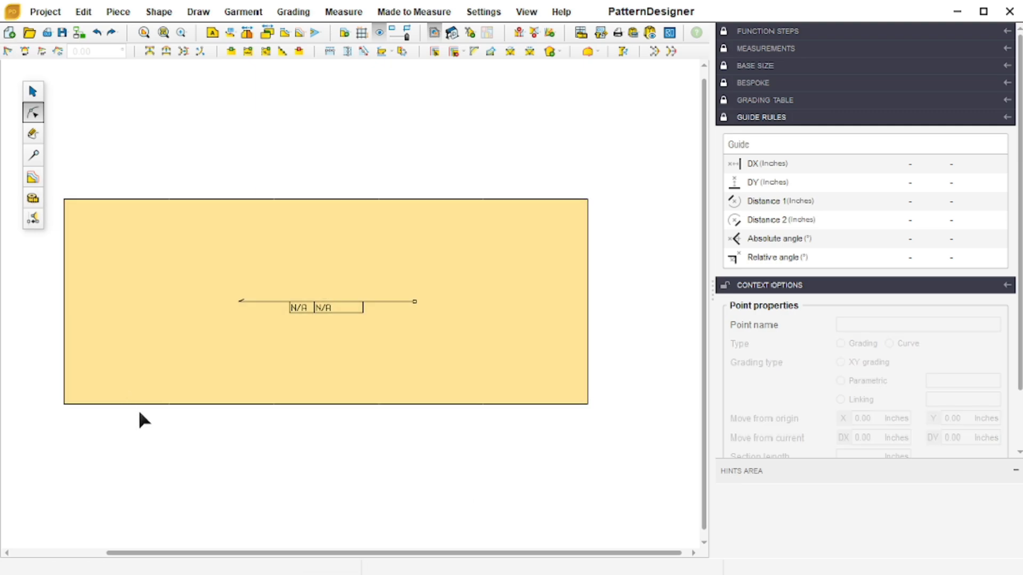
pyautogui.click(118, 336)
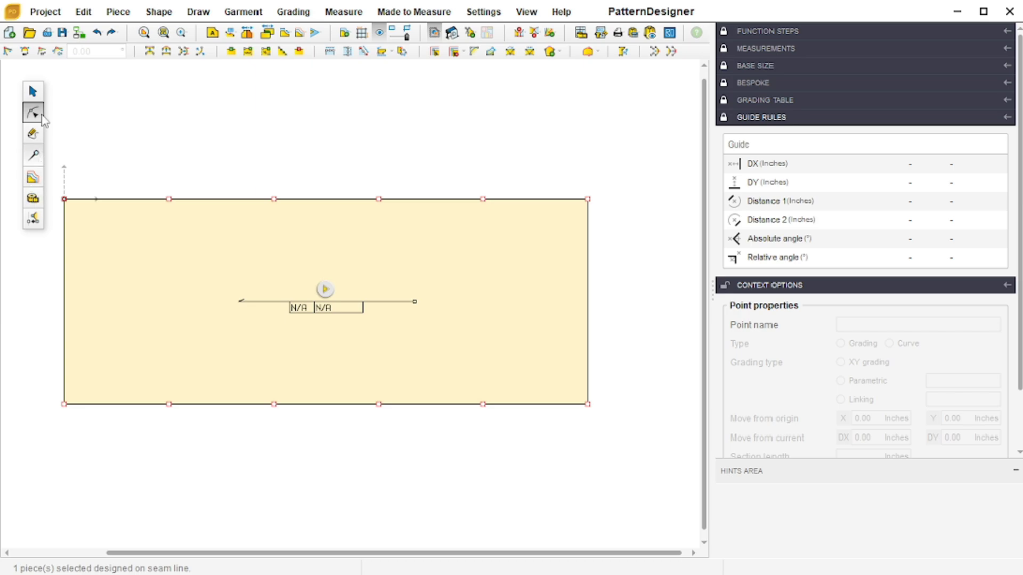
# - Draw a free line joining the leftmost division points of the upper and lower edges
pyautogui.click(34, 135)
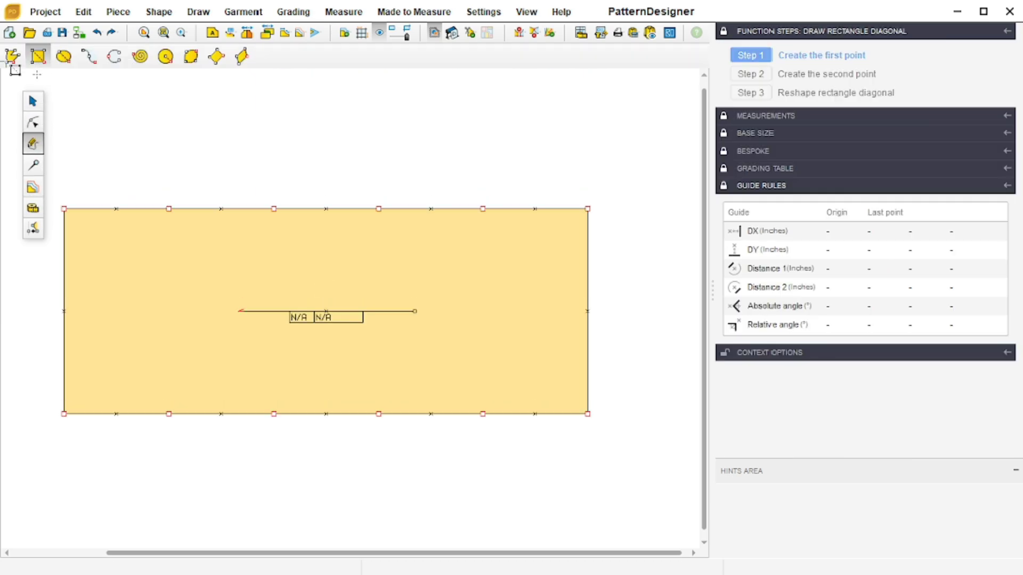
pyautogui.click(169, 209)
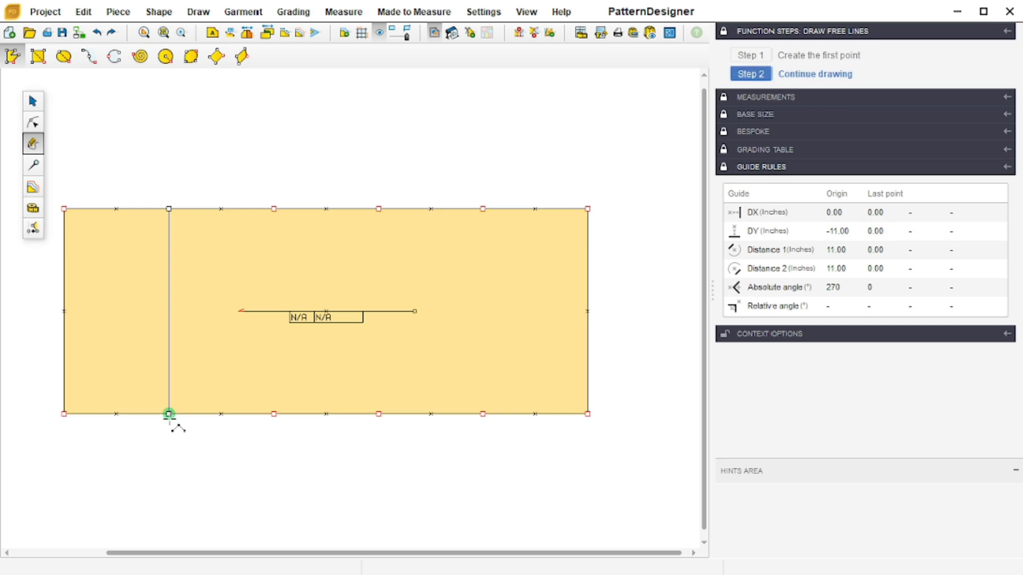
pyautogui.click(169, 414)
pyautogui.rightClick(239, 350)
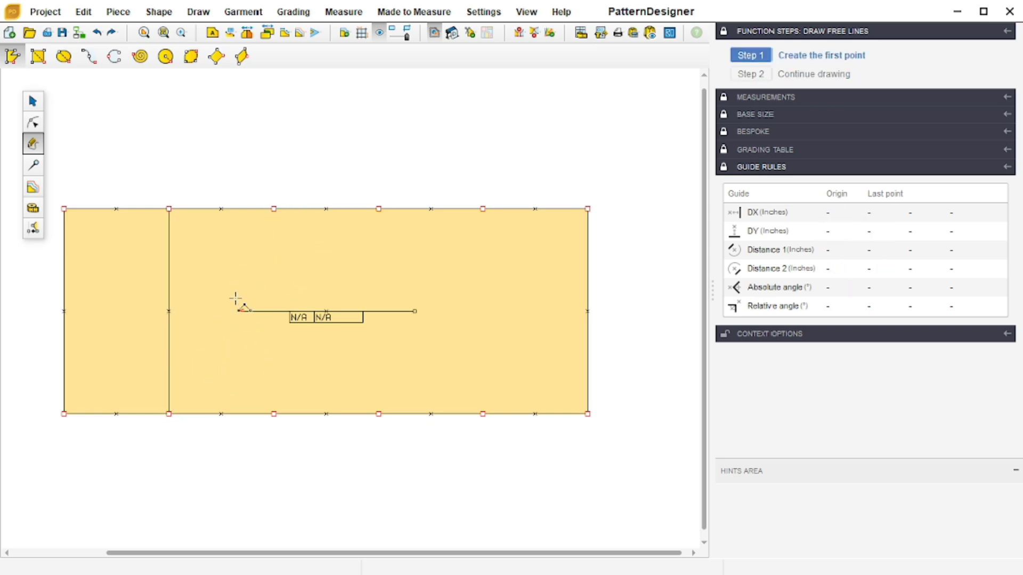
# - Draw three free lines joining the second, third and fourth division points of the upper edge to their matching lower-edge points
pyautogui.click(274, 209)
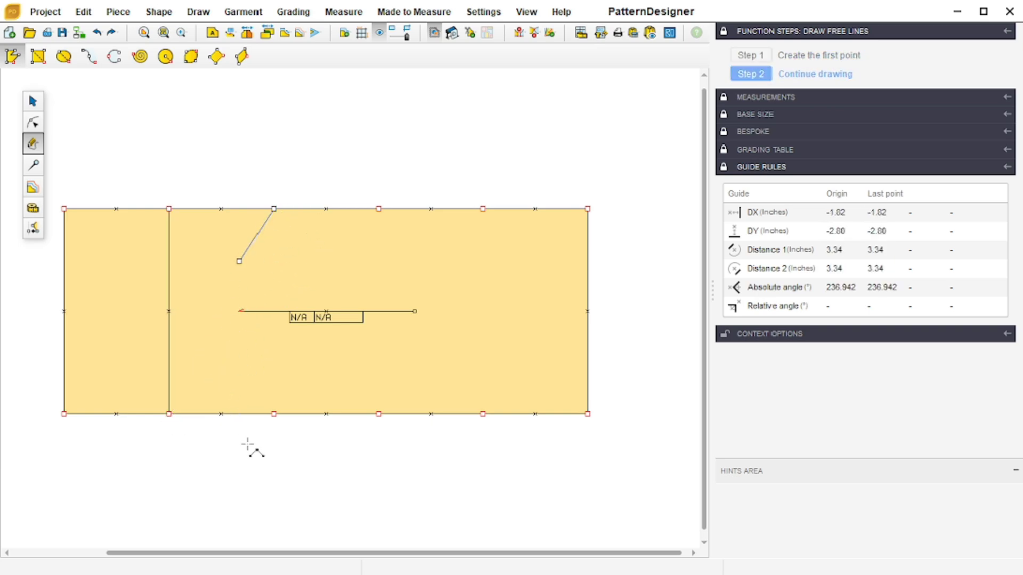
pyautogui.click(274, 414)
pyautogui.rightClick(324, 373)
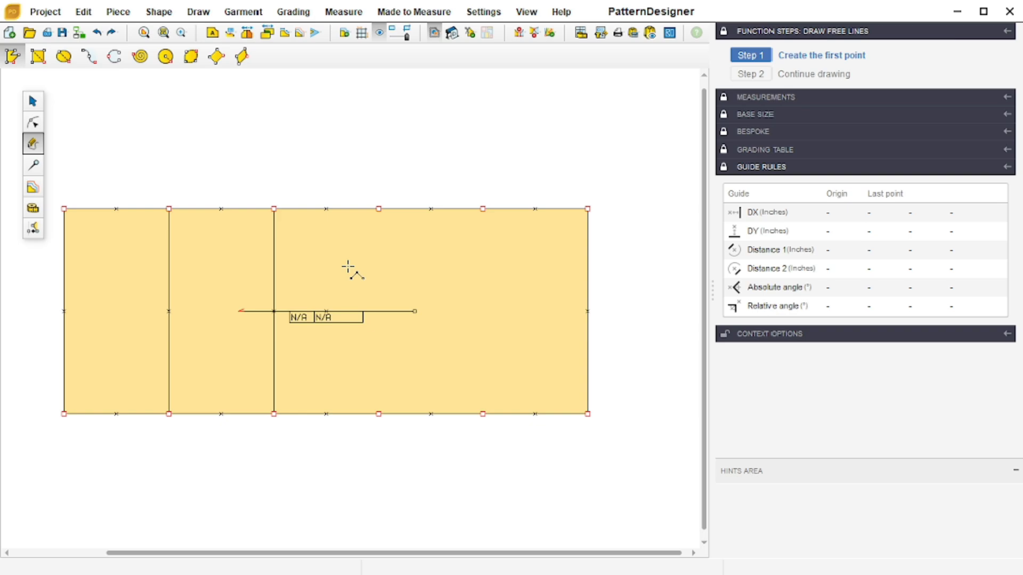
pyautogui.click(378, 209)
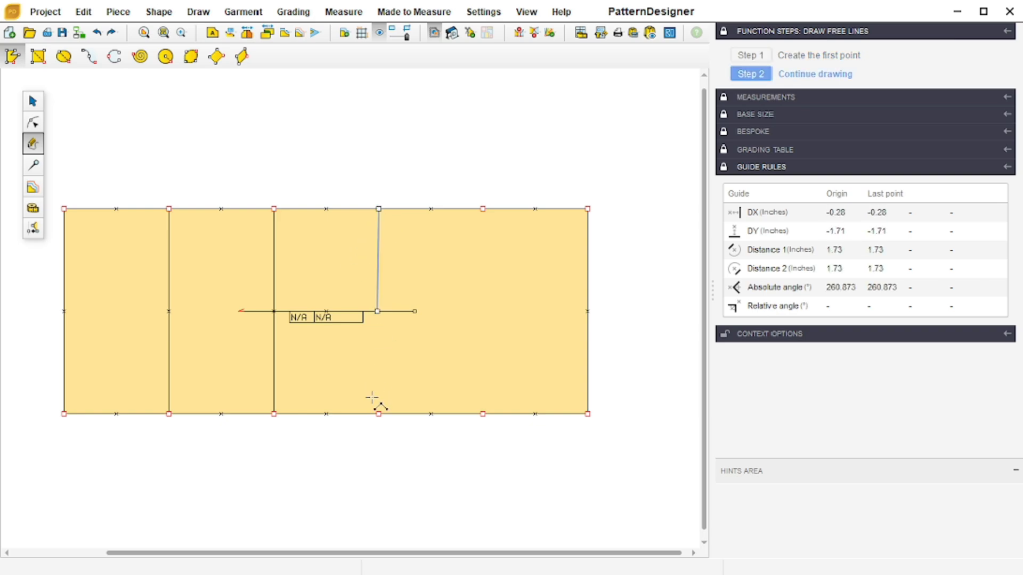
pyautogui.click(388, 423)
pyautogui.rightClick(563, 249)
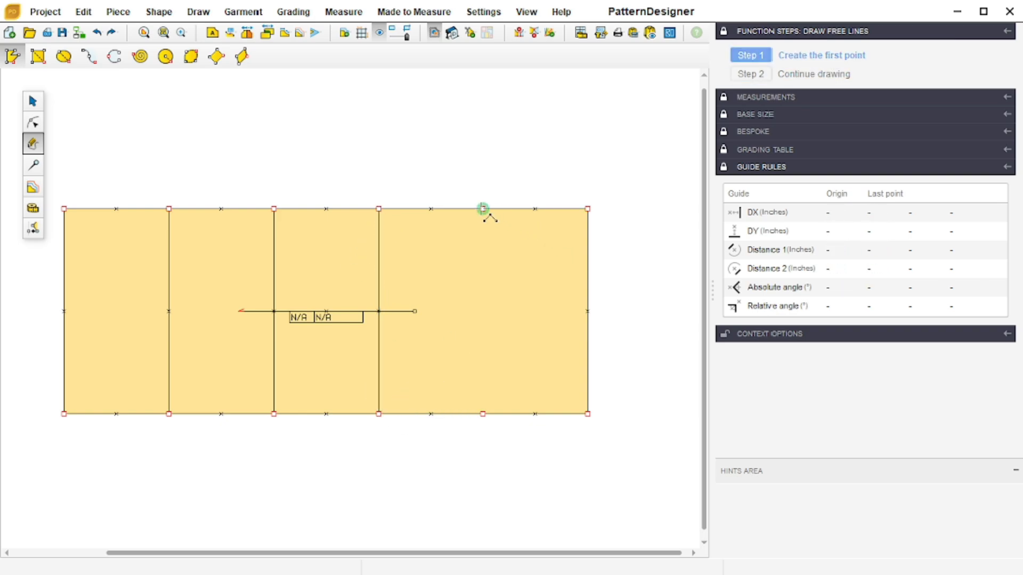
pyautogui.click(483, 209)
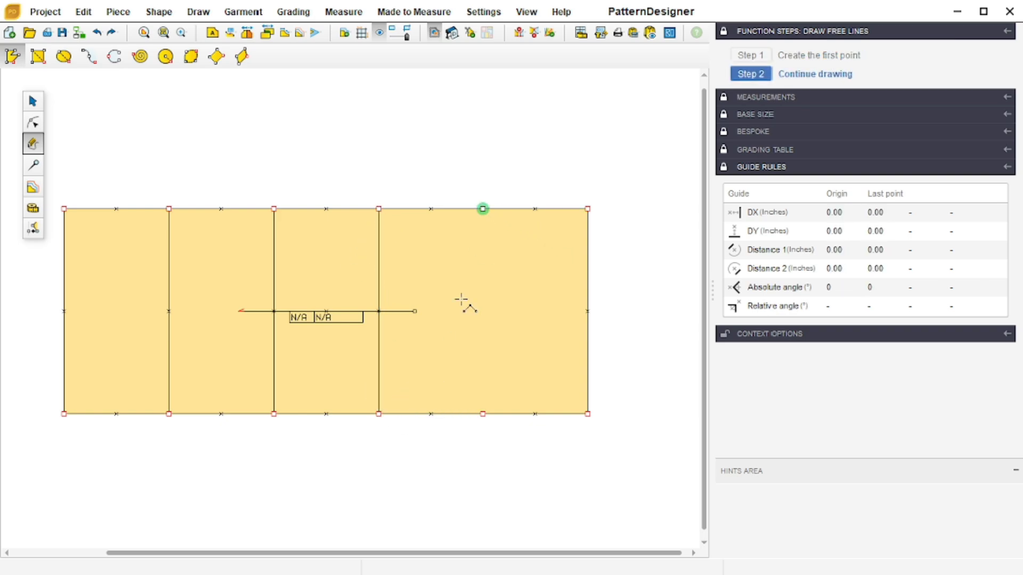
pyautogui.click(482, 423)
pyautogui.rightClick(481, 426)
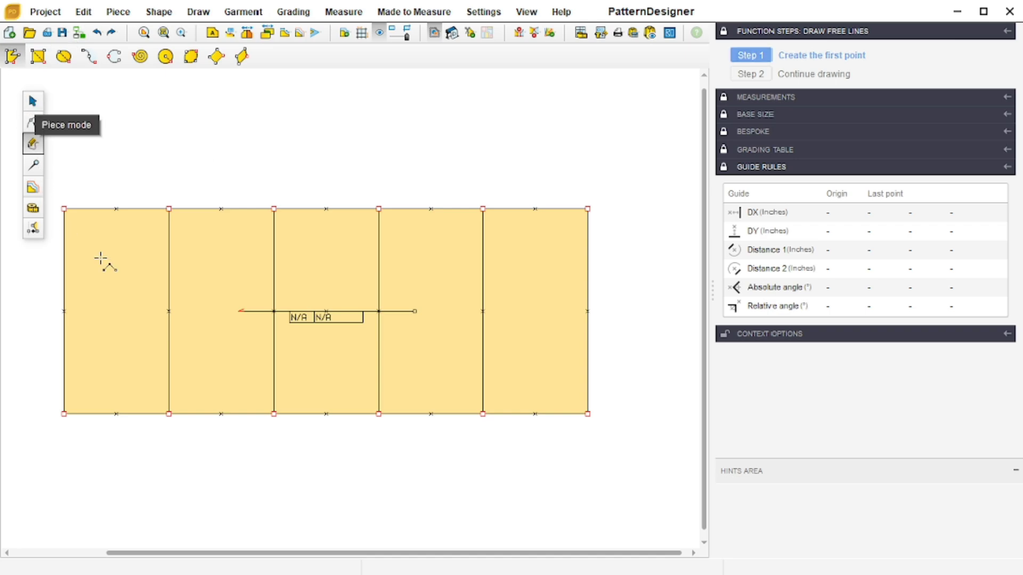
# - Undo all four free lines joining the division points of the upper and lower edges
pyautogui.hotkey('ctrl', 'z')
pyautogui.hotkey('ctrl', 'z')
pyautogui.hotkey('ctrl', 'z')
pyautogui.hotkey('ctrl', 'z')
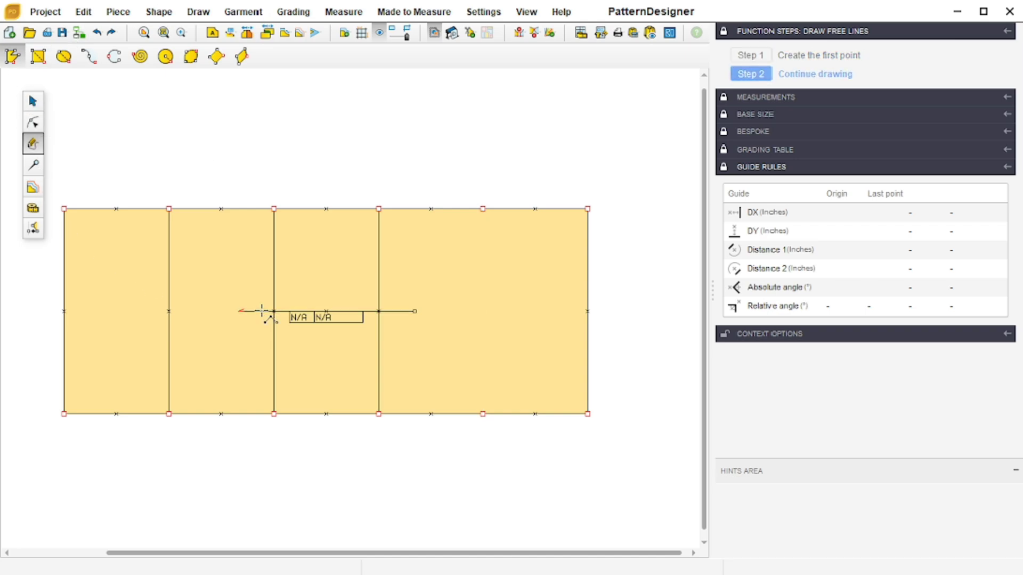
pyautogui.hotkey('ctrl', 'z')
pyautogui.hotkey('ctrl', 'z')
pyautogui.hotkey('ctrl', 'z')
pyautogui.hotkey('ctrl', 'z')
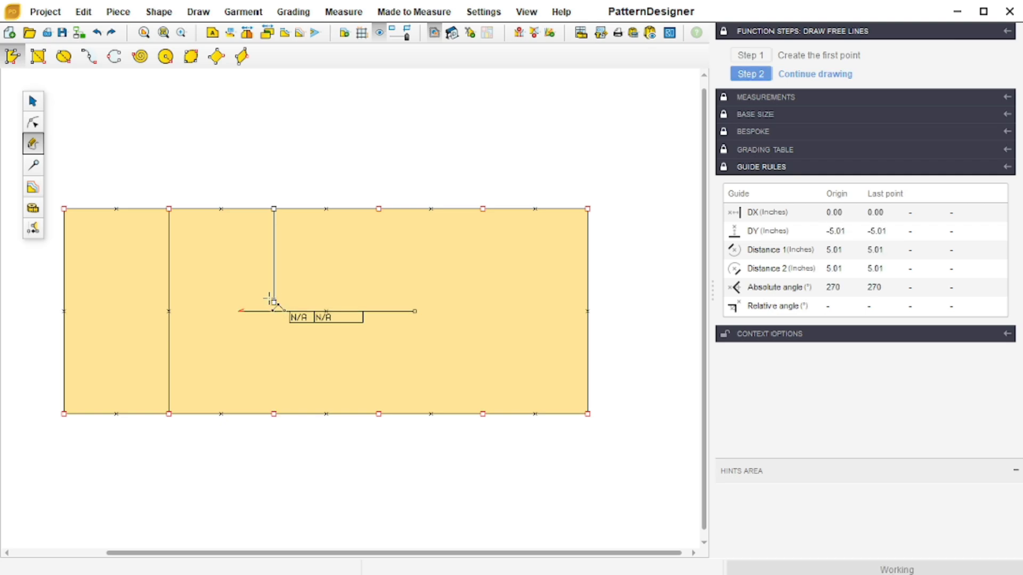
pyautogui.hotkey('ctrl', 'z')
pyautogui.hotkey('ctrl', 'z')
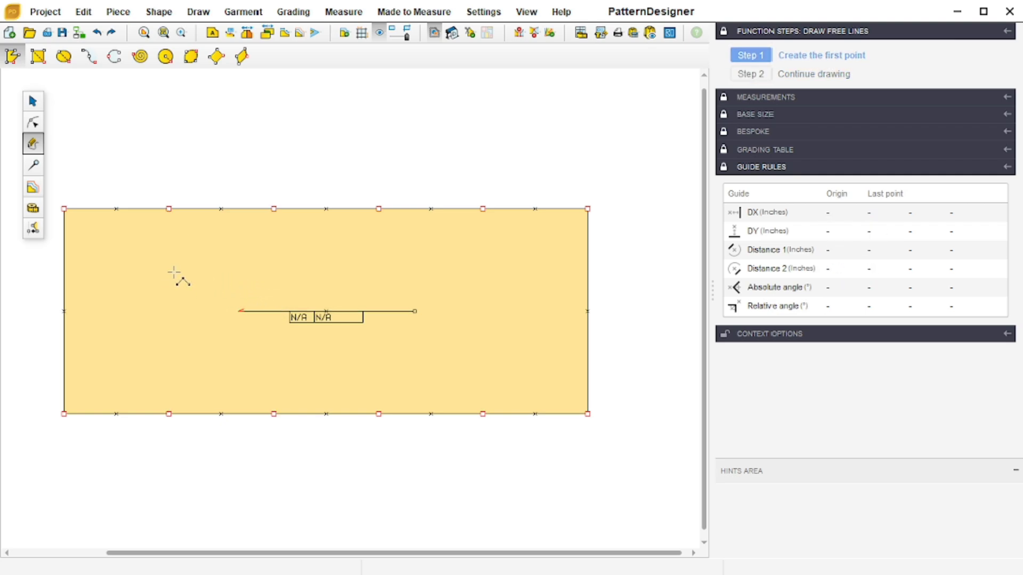
# - Delete the four division points on the upper edge and the four on the lower edge, keeping the corner points
pyautogui.click(33, 122)
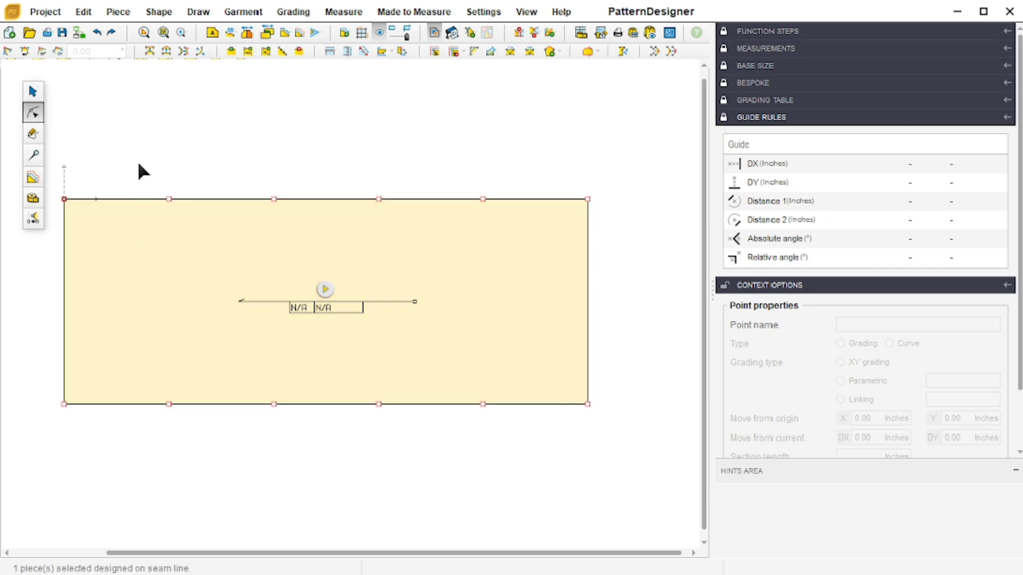
pyautogui.moveTo(137, 162); pyautogui.dragTo(464, 265)
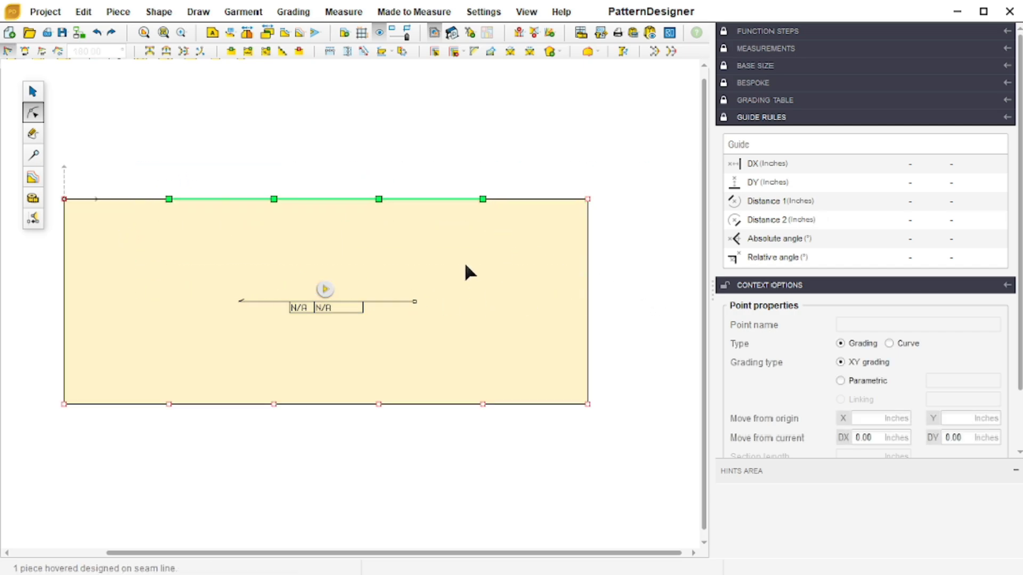
pyautogui.click(465, 266)
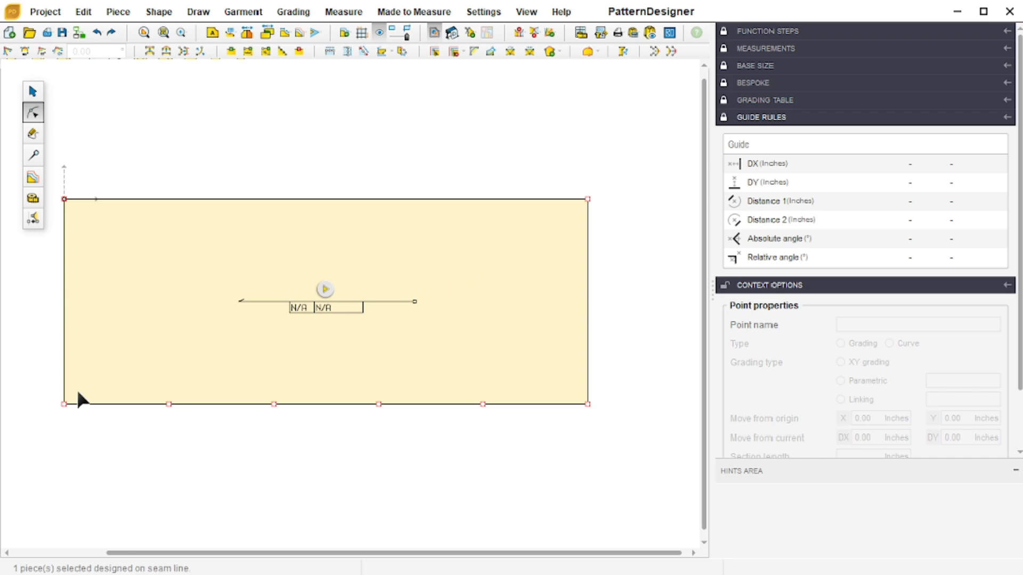
pyautogui.moveTo(111, 370); pyautogui.dragTo(501, 434)
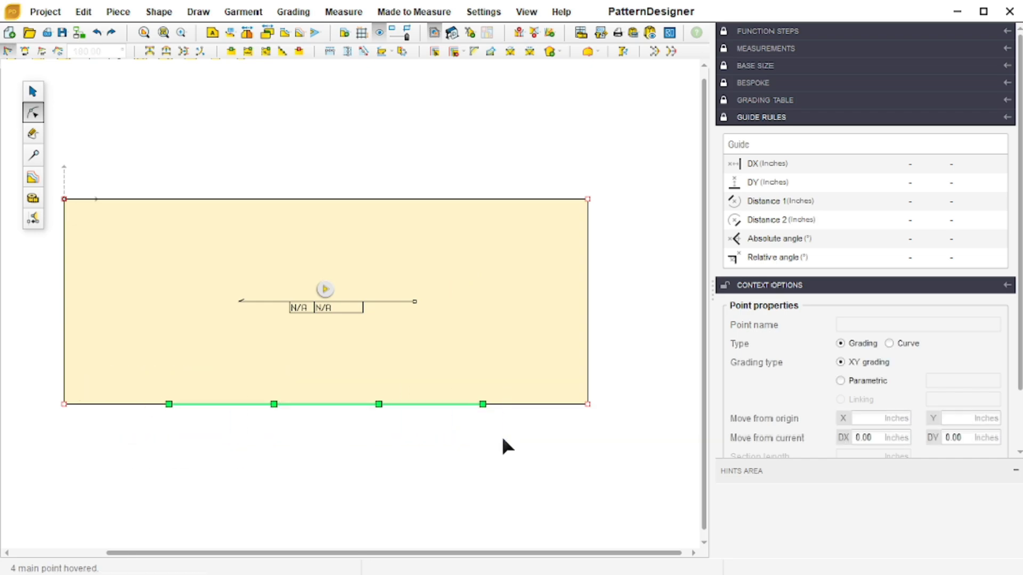
pyautogui.click(501, 435)
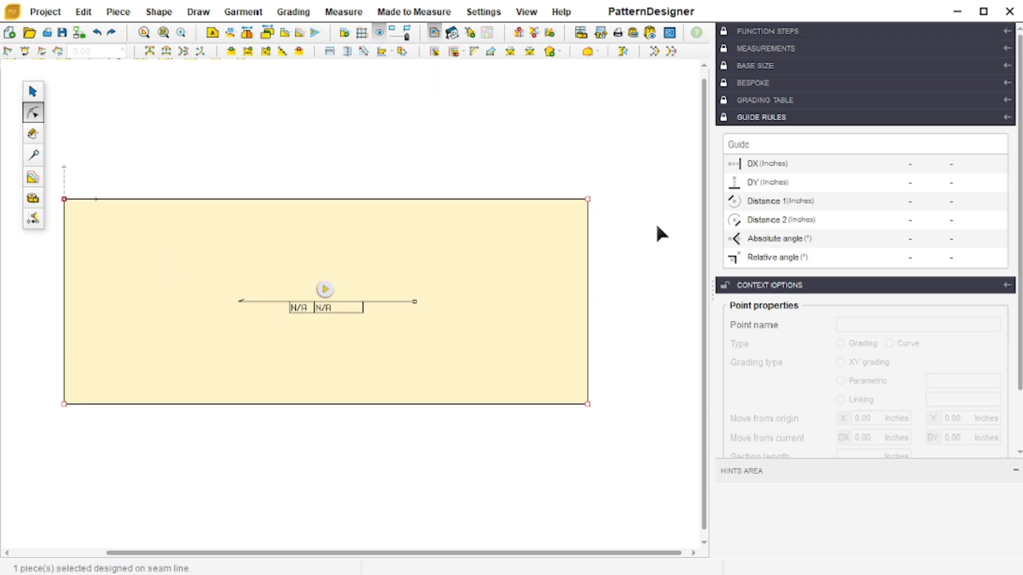
# - Save the model as "Desc 3" in the Desc Img folder in the gemx format
pyautogui.hotkey('ctrl', 's')
pyautogui.write('Desc')
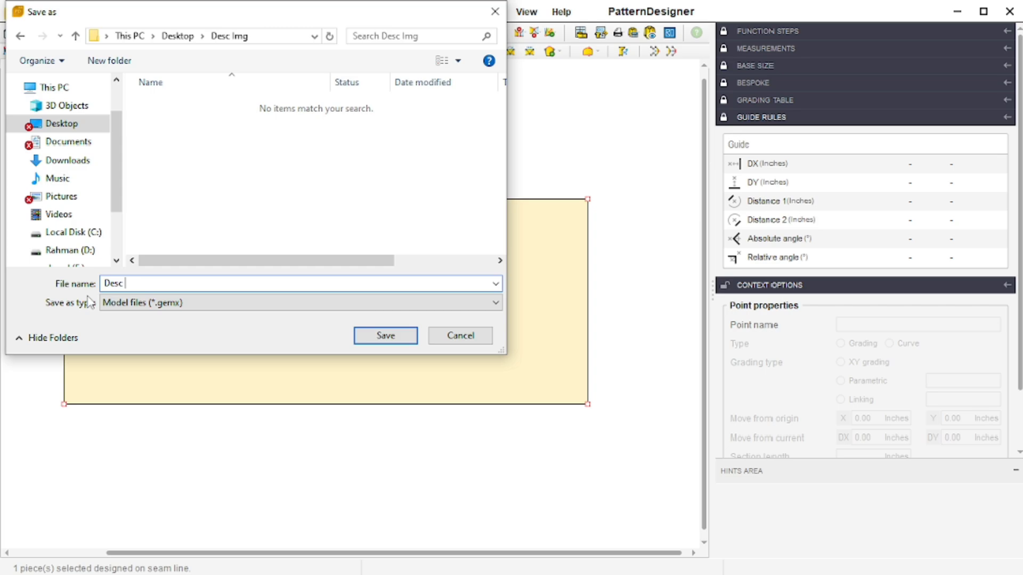
pyautogui.press('Return')
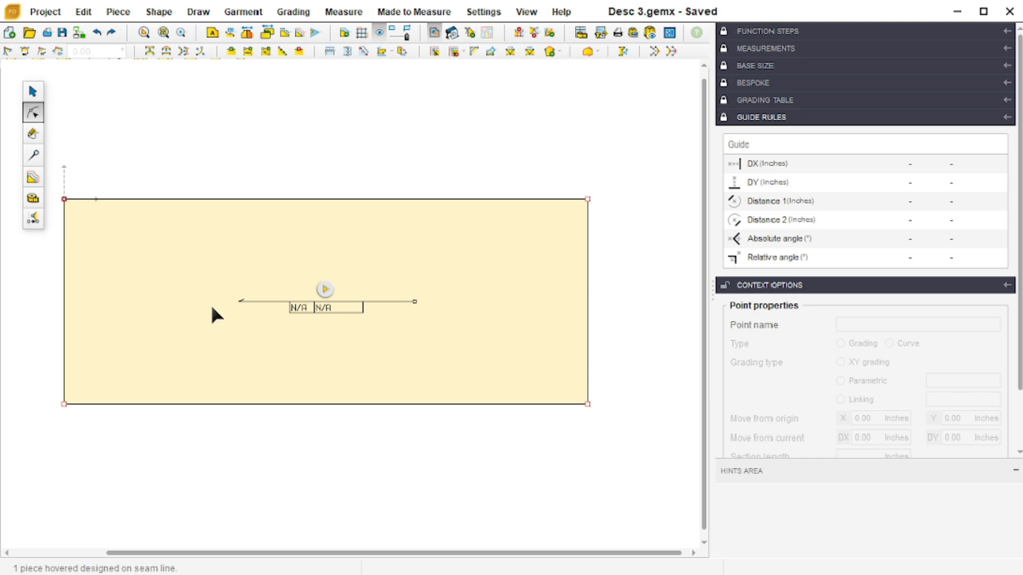
pyautogui.click(275, 390)
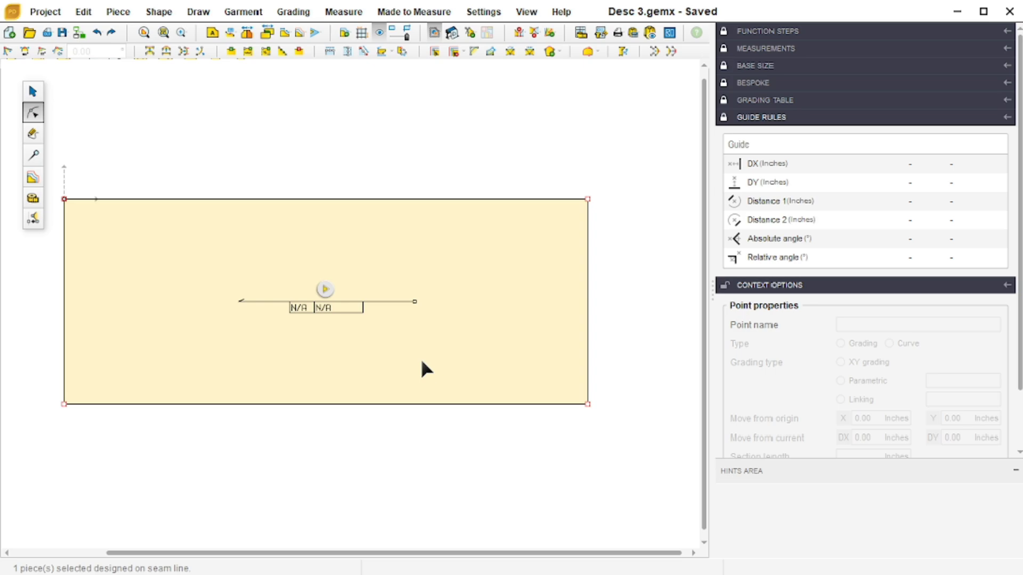